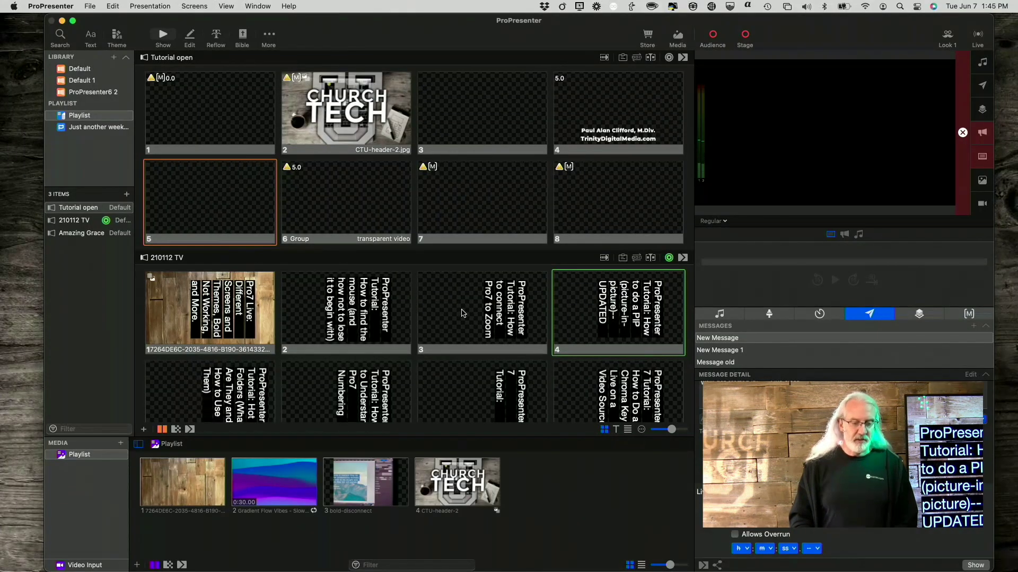
# Scroll to Amazing Grace, take Verse 1 live and show the audience output full screen
pyautogui.scroll(-4, 463, 313)
pyautogui.scroll(-5, 463, 313)
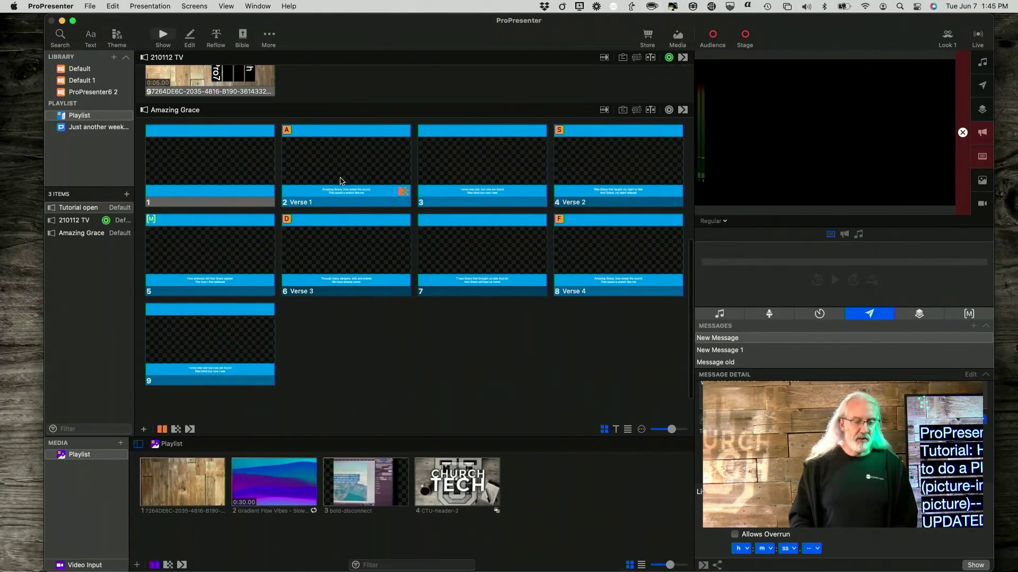
pyautogui.click(339, 155)
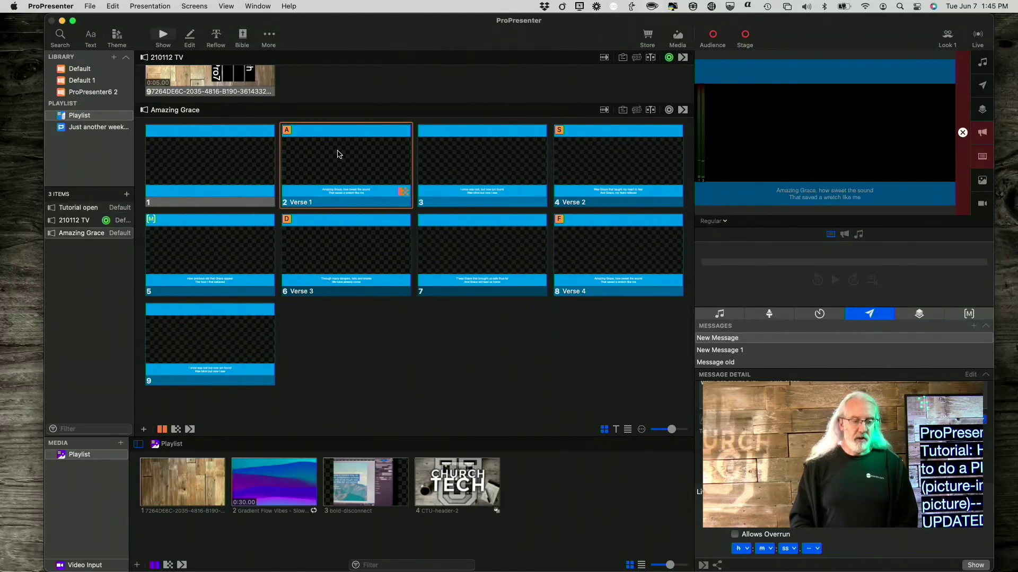
pyautogui.press('super+1')
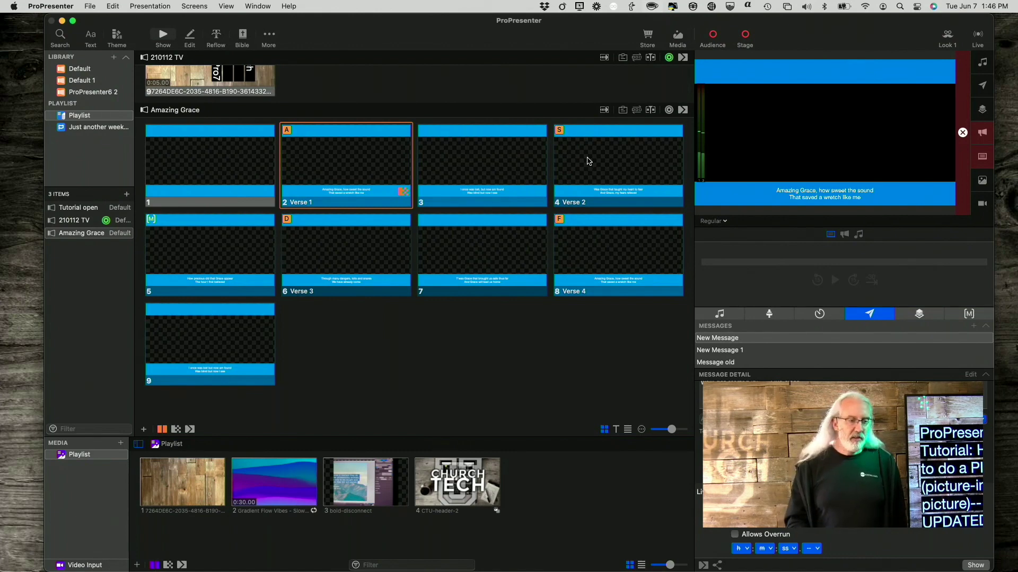
pyautogui.click(198, 7)
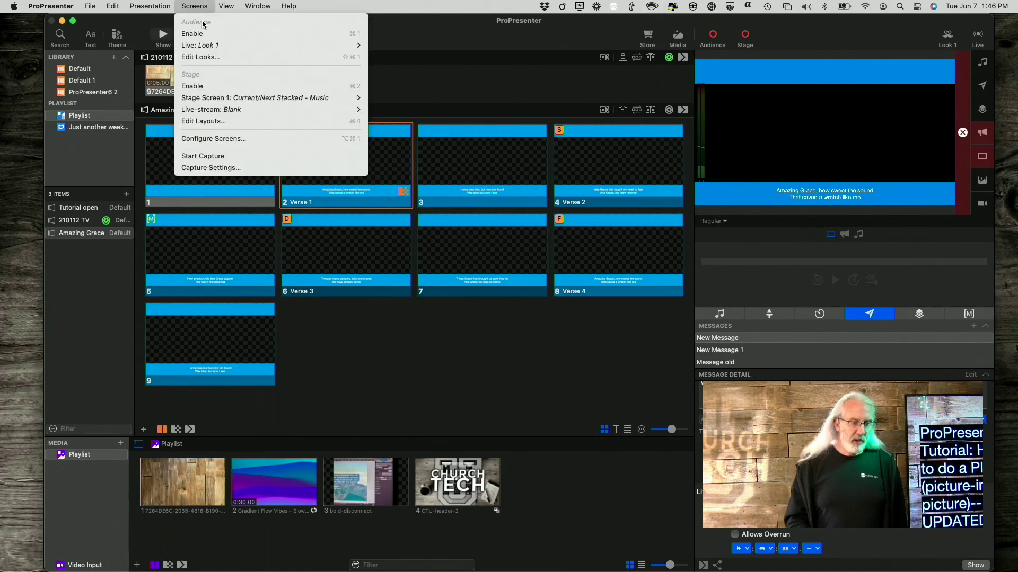
pyautogui.click(227, 142)
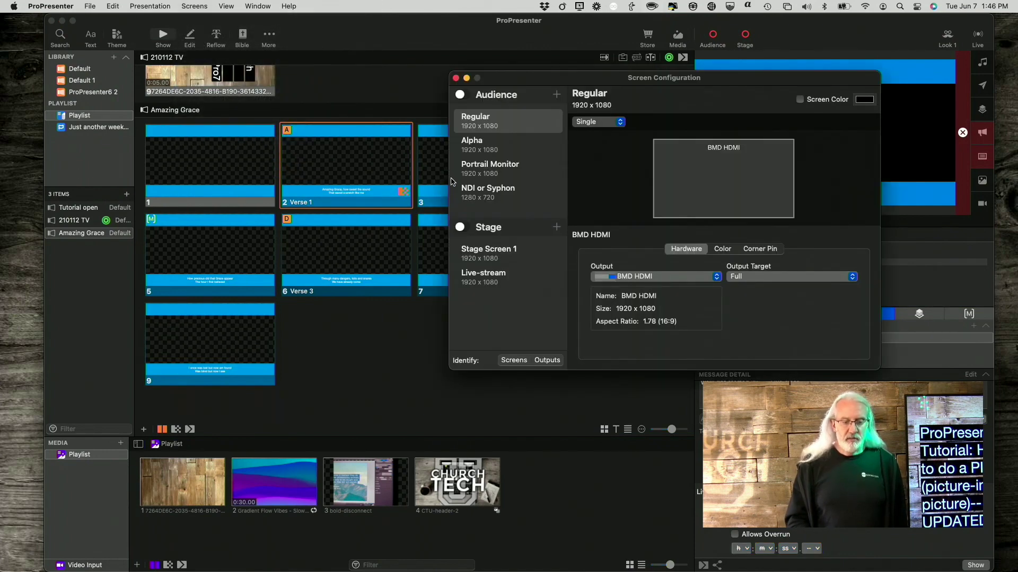
pyautogui.click(482, 195)
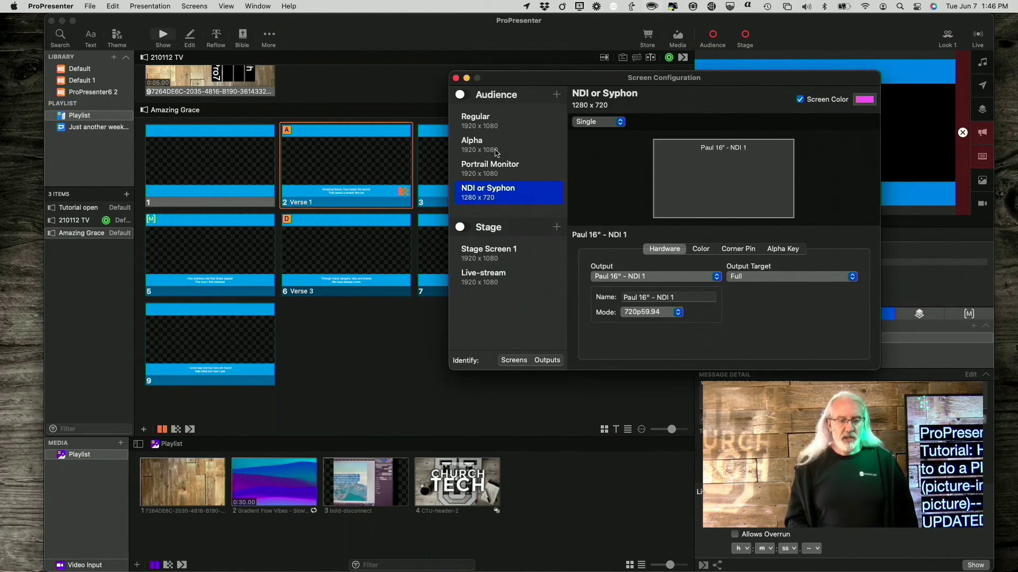
pyautogui.click(490, 123)
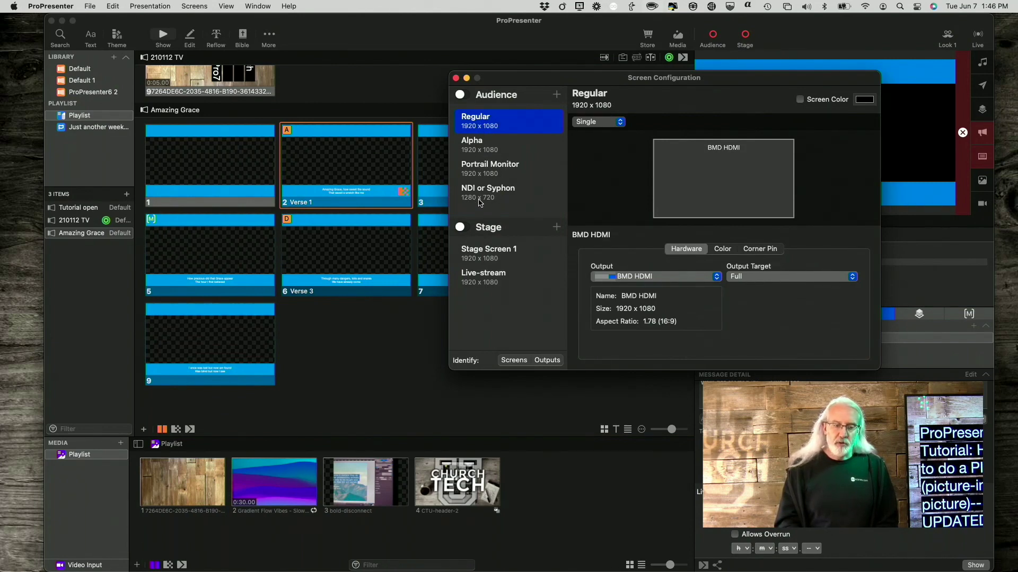
pyautogui.click(455, 79)
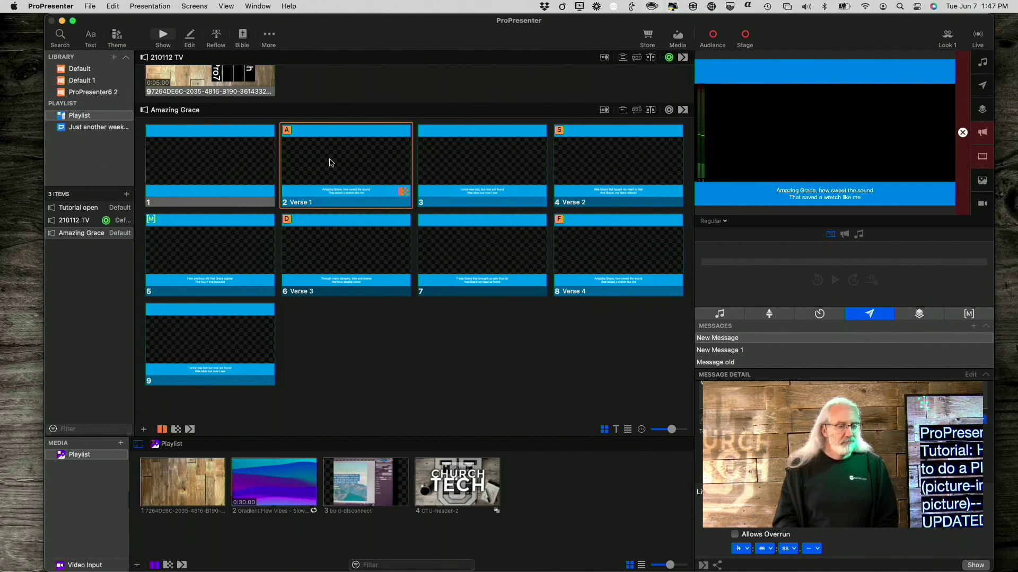
# Apply the Black Box 'Two Lines' lyric theme to all nine Amazing Grace slides, then deselect them
pyautogui.press('super+a')
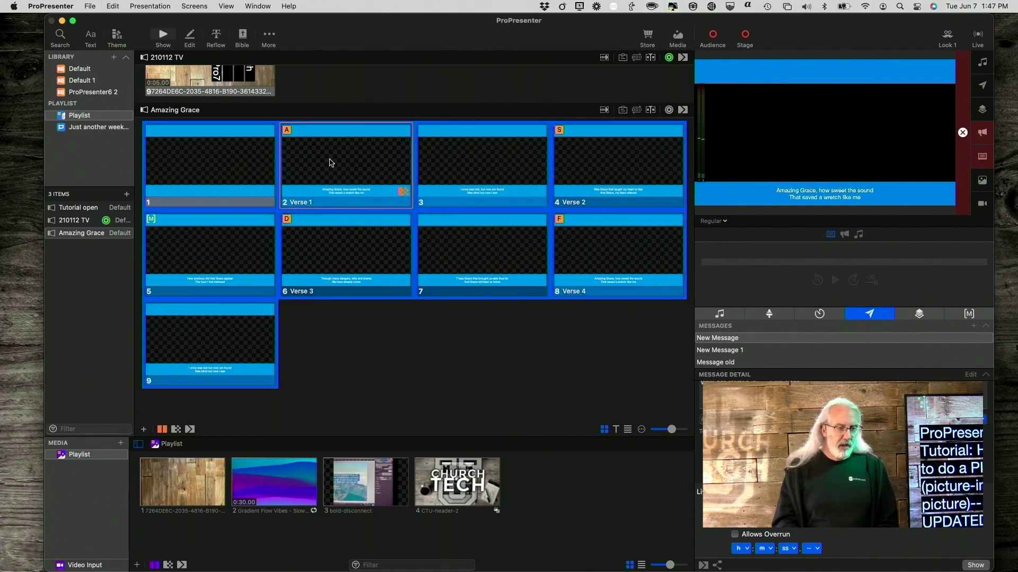
pyautogui.click(190, 8)
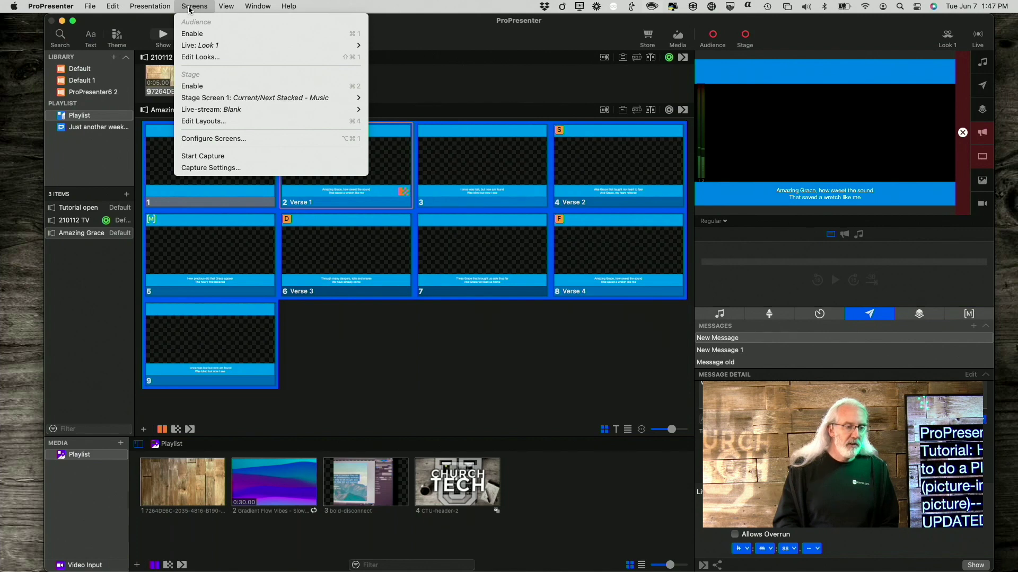
pyautogui.click(109, 31)
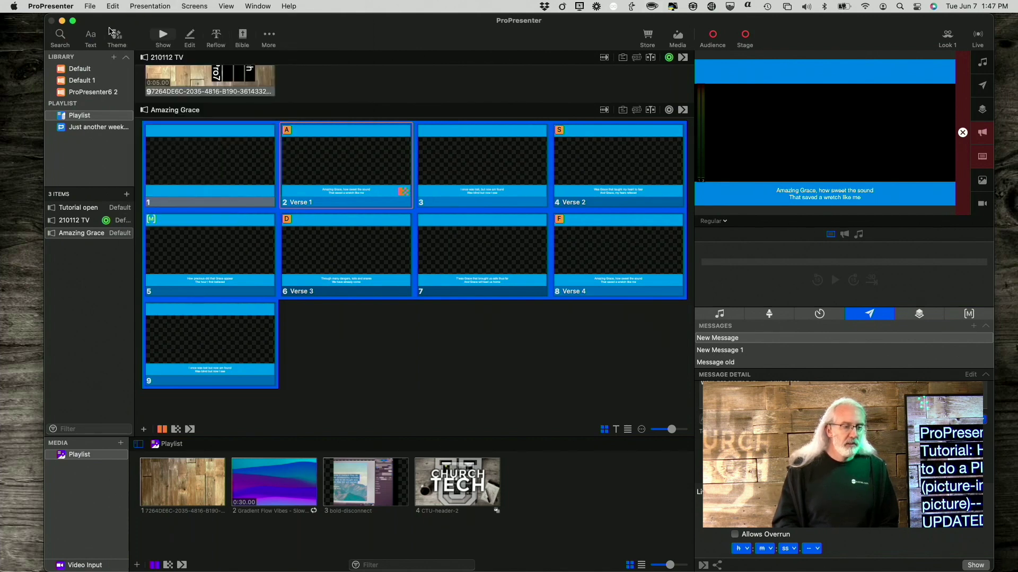
pyautogui.click(116, 38)
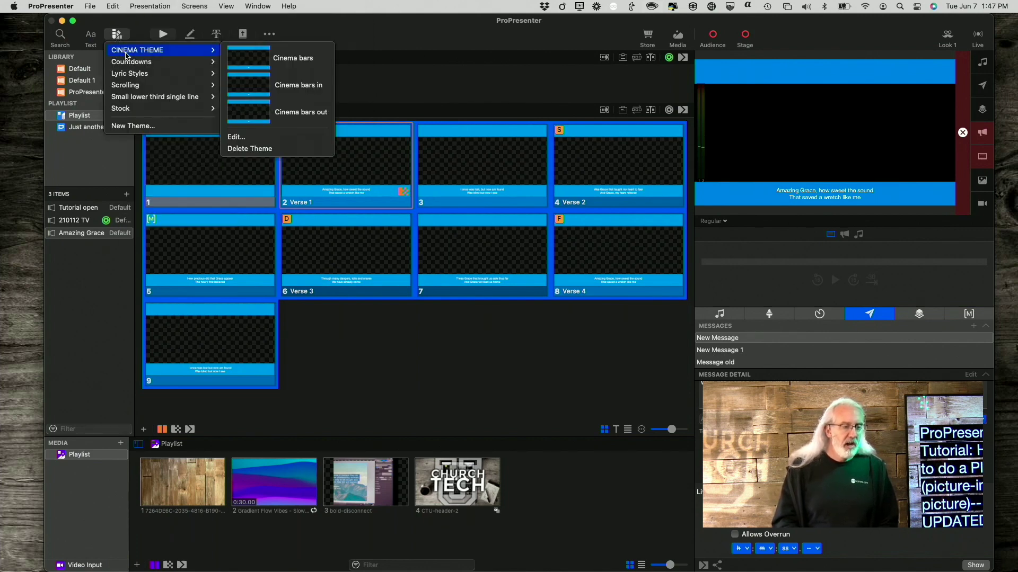
pyautogui.moveTo(132, 62)
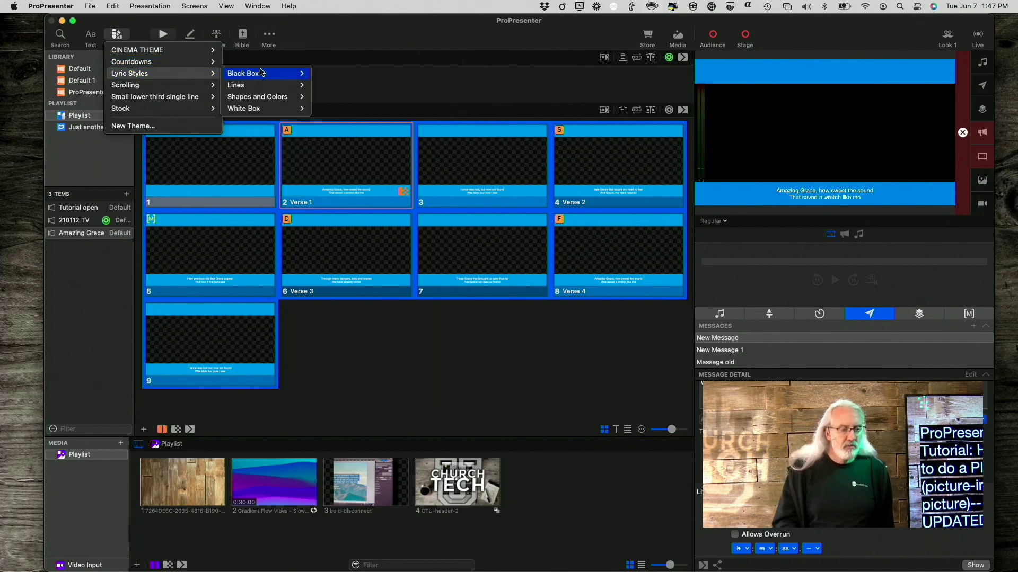
pyautogui.moveTo(266, 77)
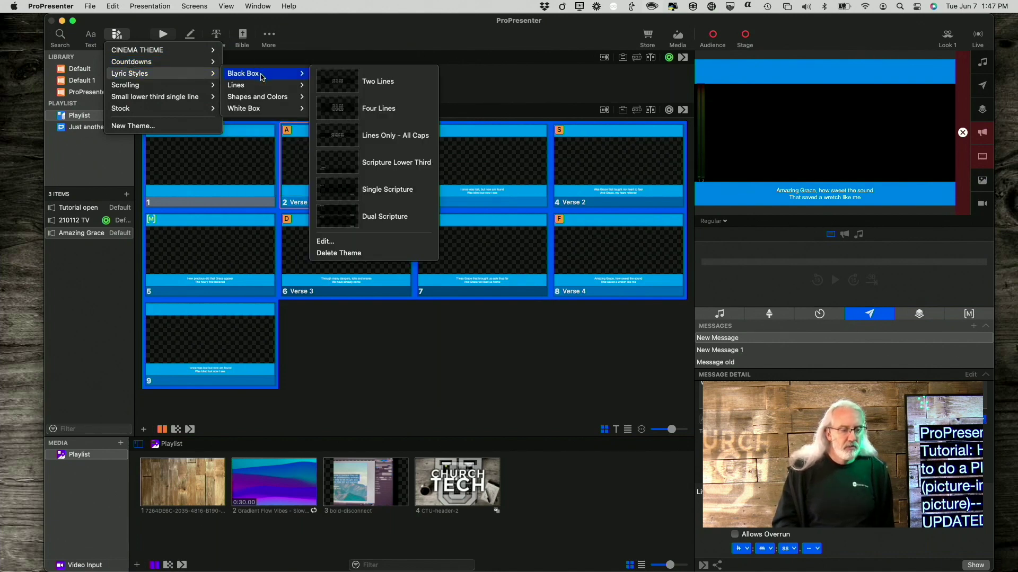
pyautogui.click(348, 87)
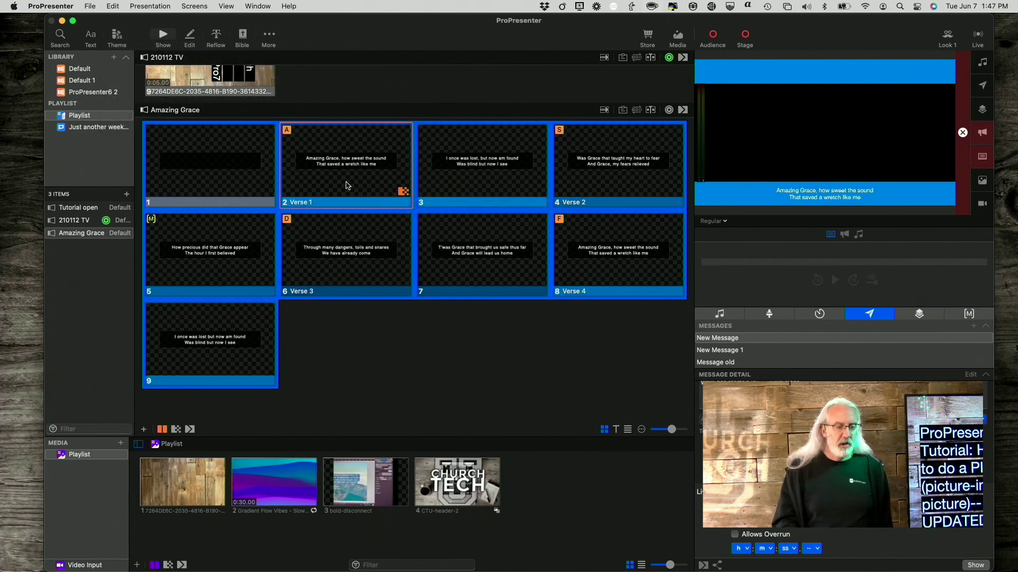
pyautogui.click(341, 333)
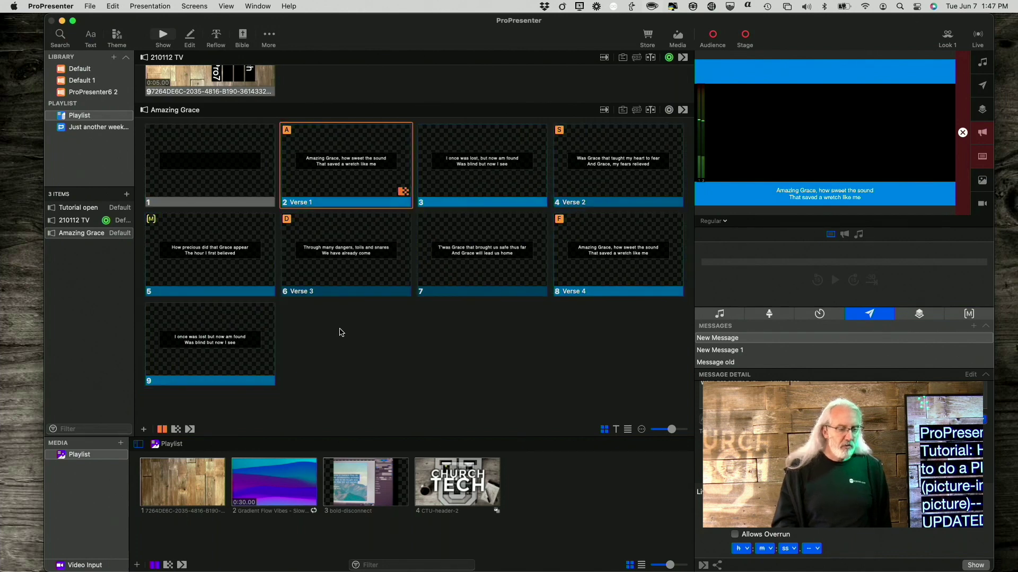
# Reset the Verse 1 slide's transition to Default
pyautogui.rightClick(330, 154)
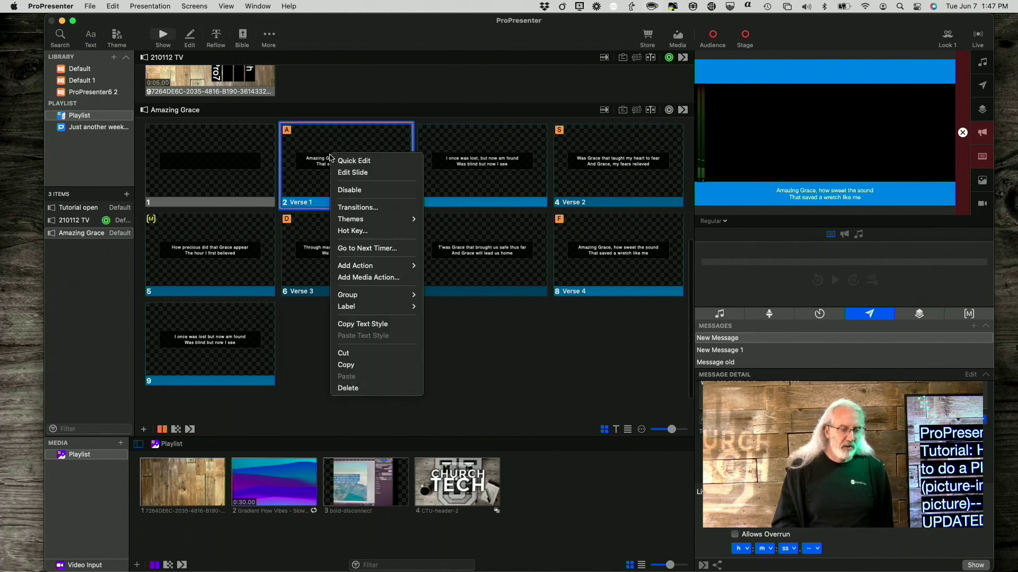
pyautogui.click(357, 208)
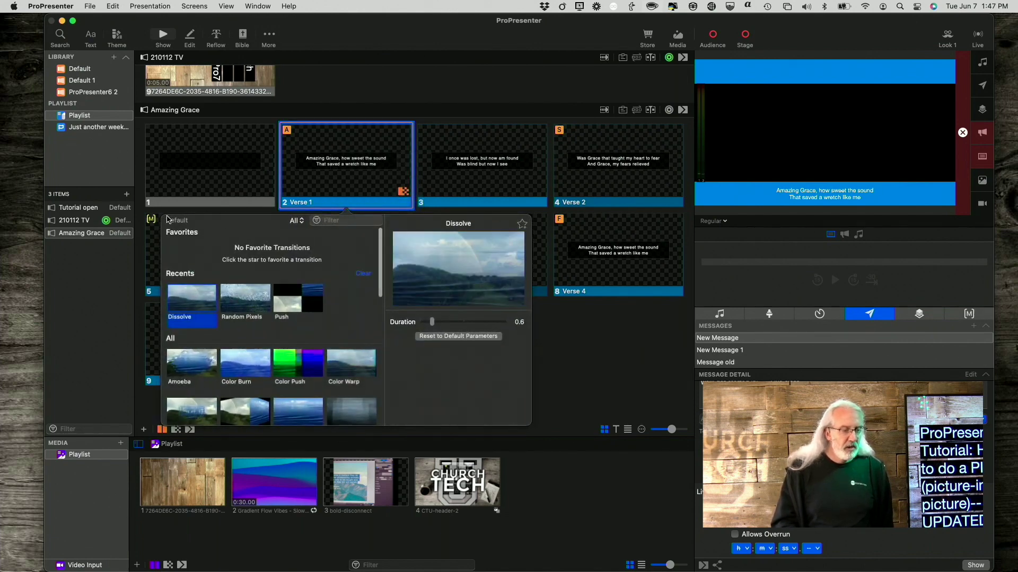
pyautogui.click(173, 221)
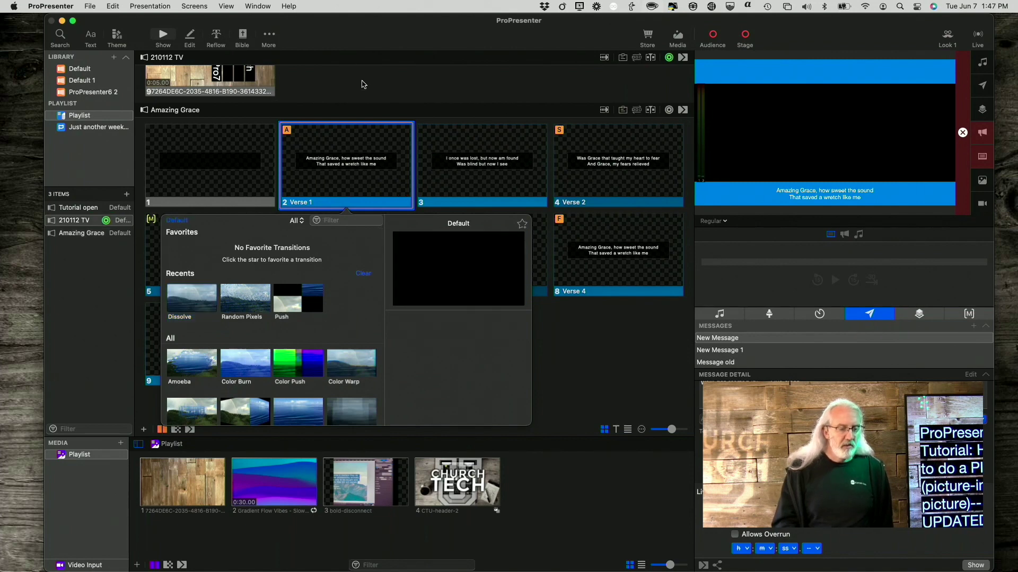
pyautogui.click(364, 85)
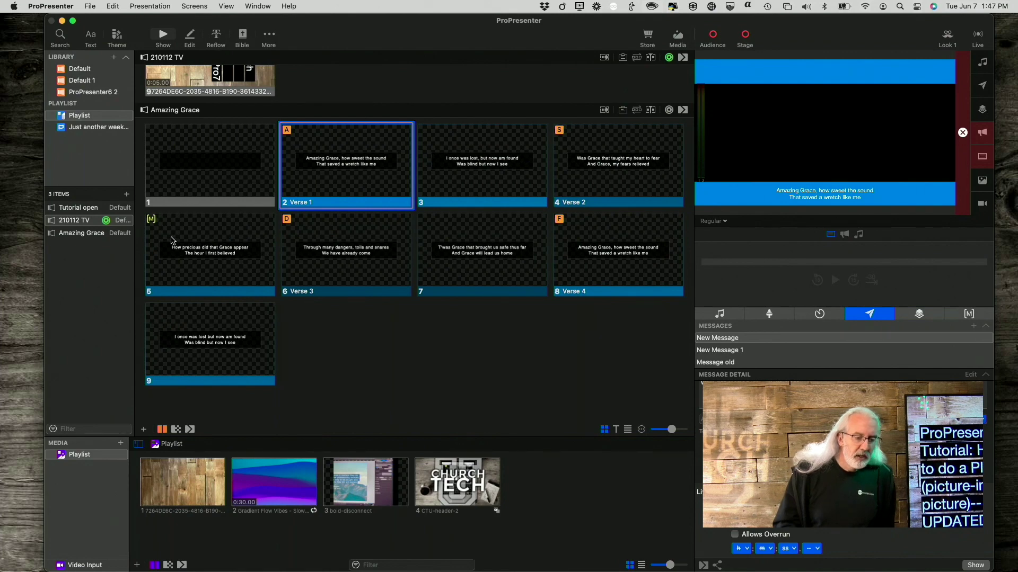
# Remove the Look 1 macro from slide 5 and take the restyled Verse 1 live
pyautogui.rightClick(162, 223)
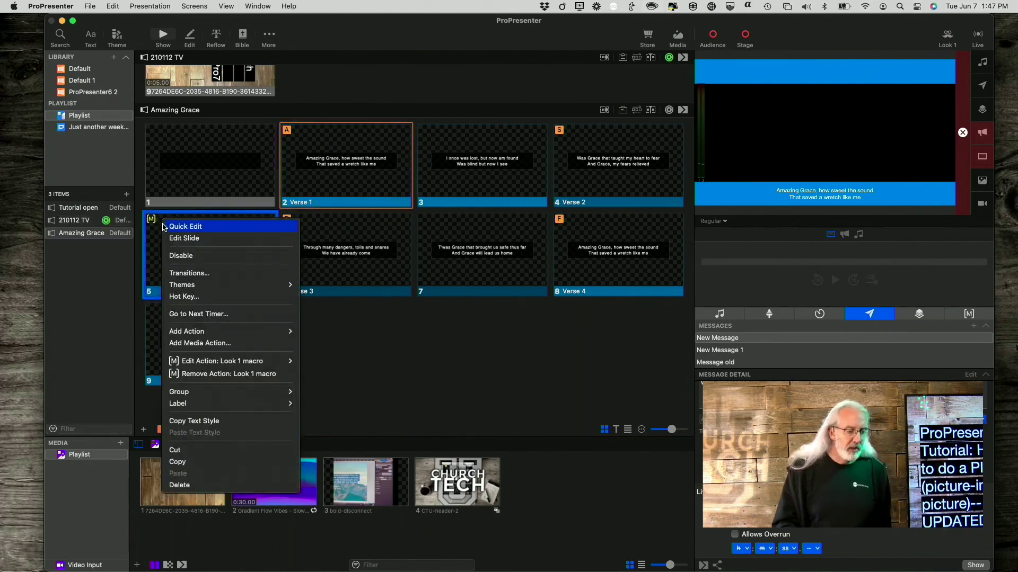
pyautogui.click(213, 375)
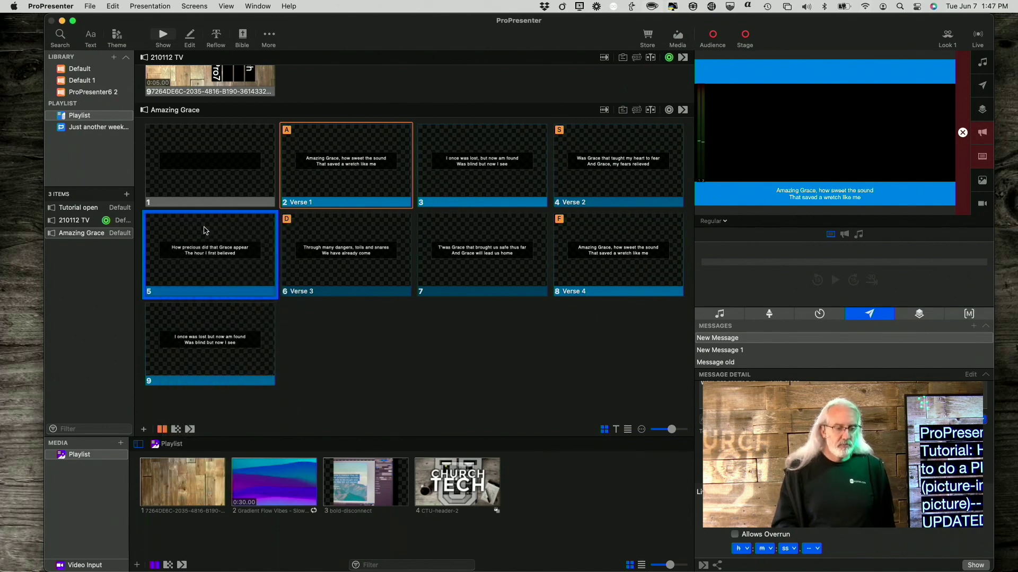
pyautogui.click(375, 156)
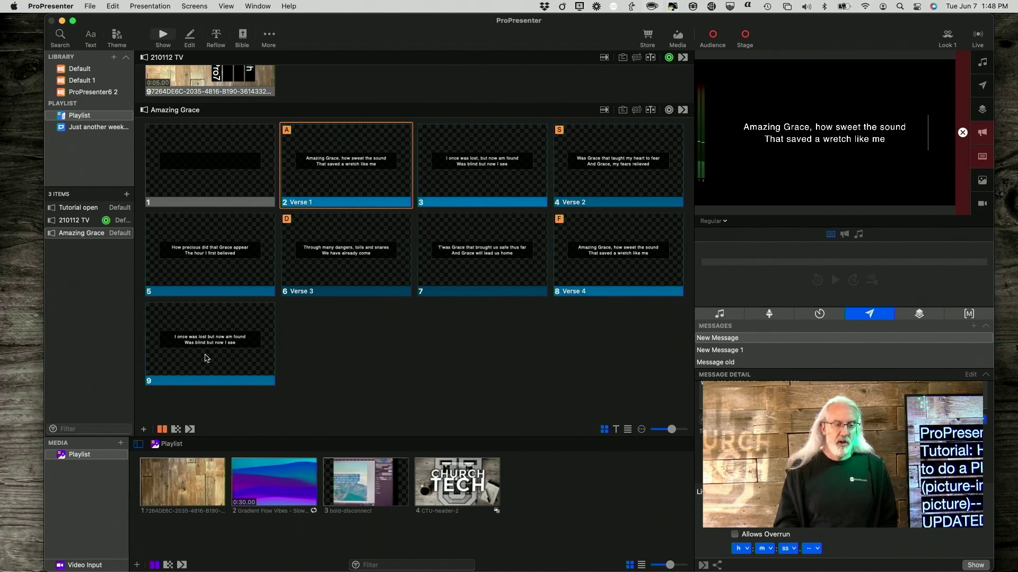
# In Preferences > Inputs, set video Input 3 to the FaceTime HD Camera at 720p30
pyautogui.click(50, 6)
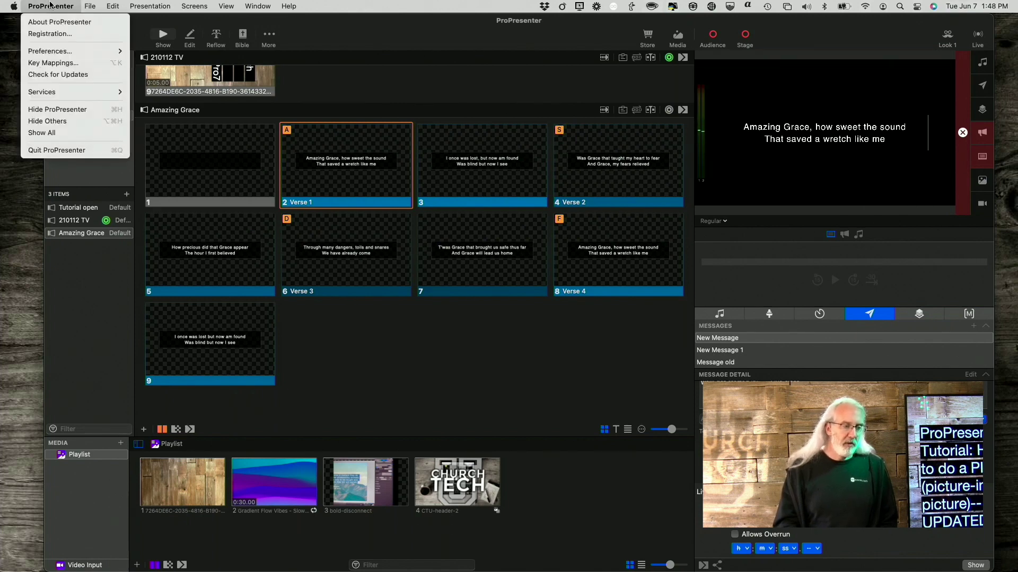
pyautogui.moveTo(57, 48)
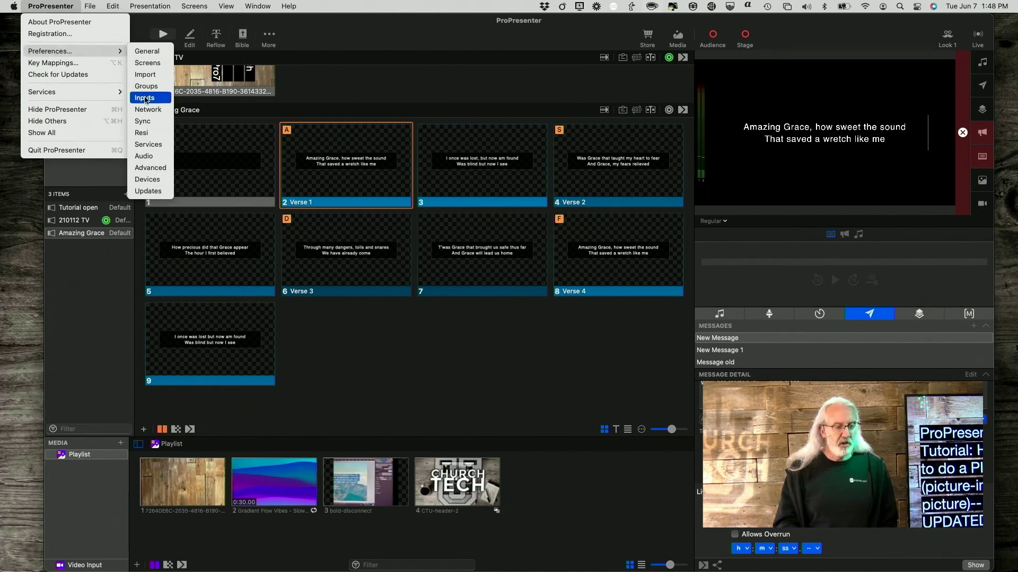
pyautogui.click(145, 100)
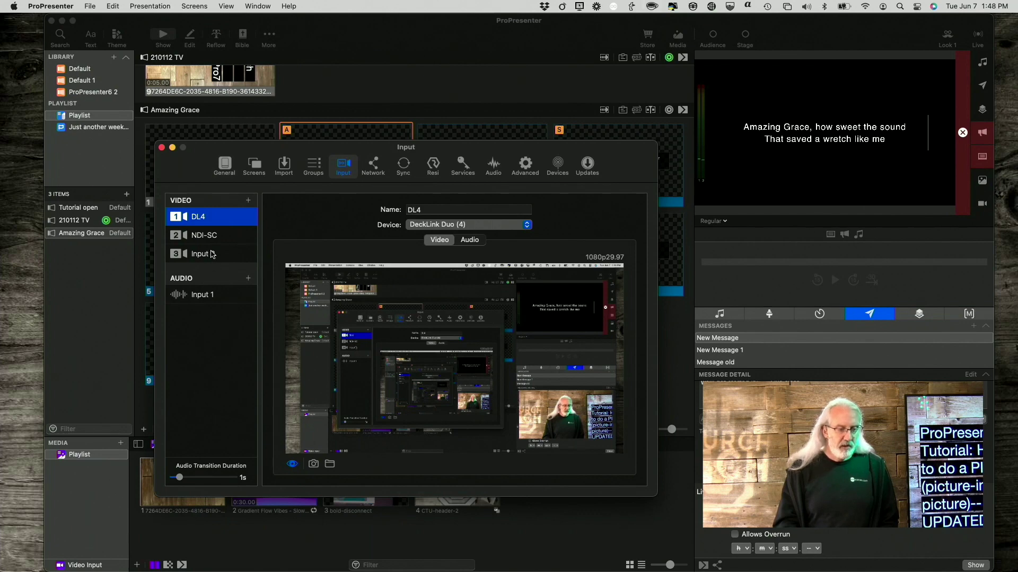
pyautogui.click(212, 254)
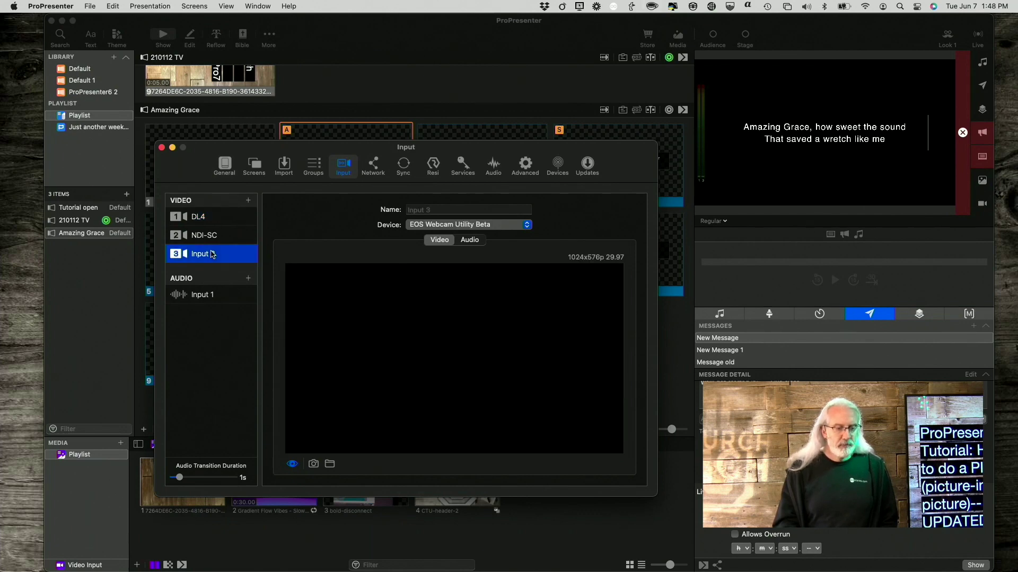
pyautogui.click(527, 225)
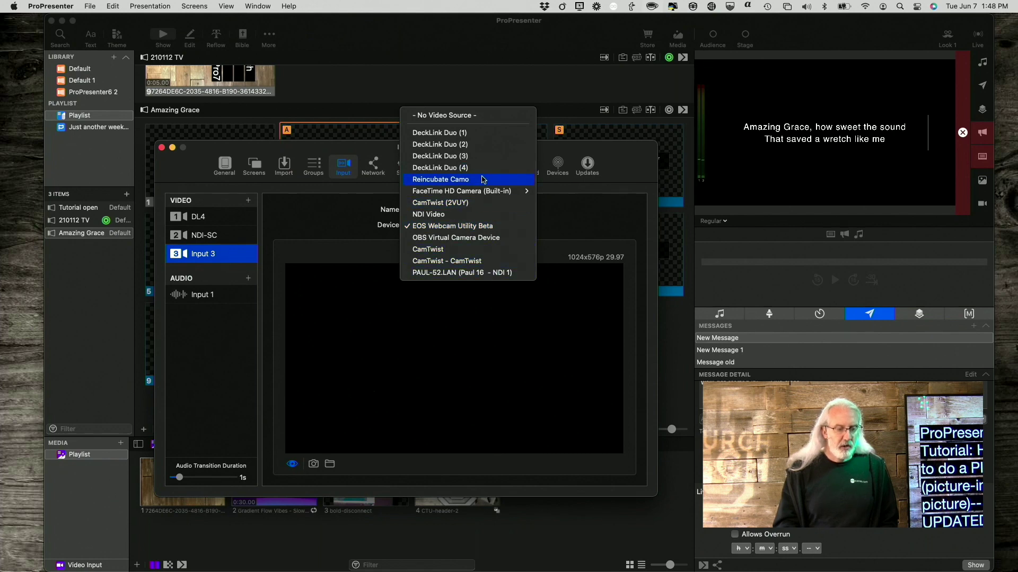
pyautogui.moveTo(482, 195)
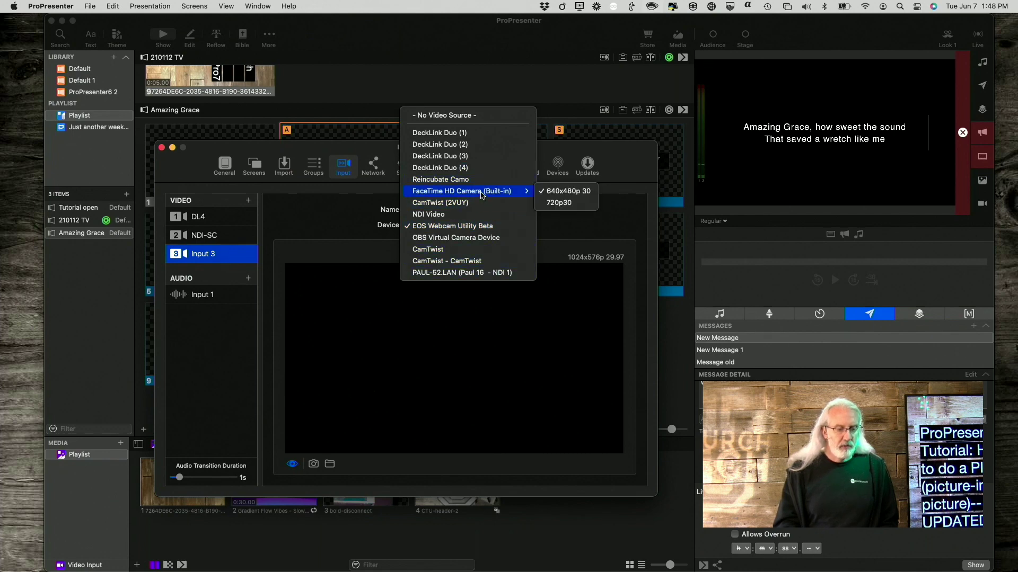
pyautogui.click(556, 204)
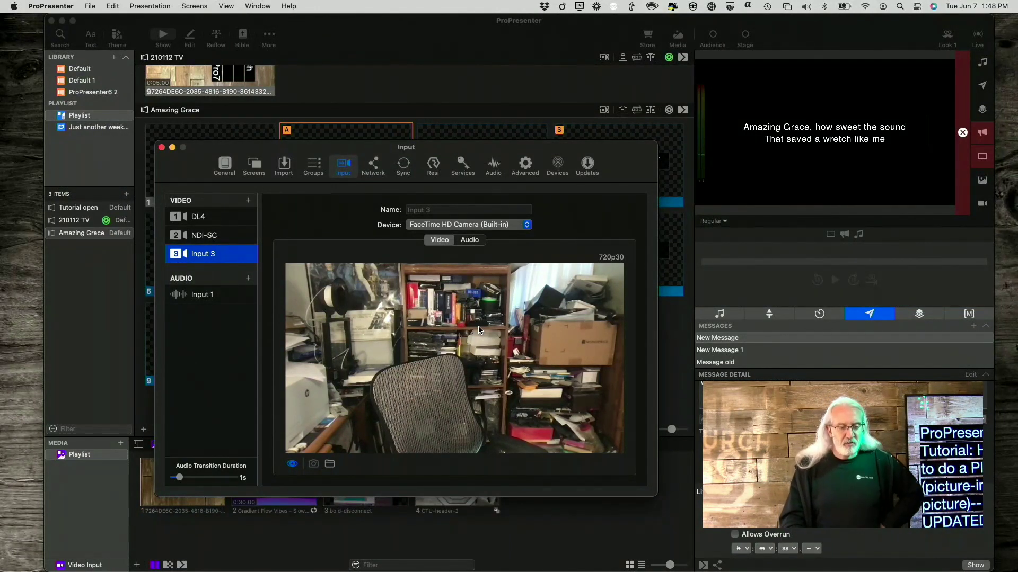
pyautogui.click(161, 148)
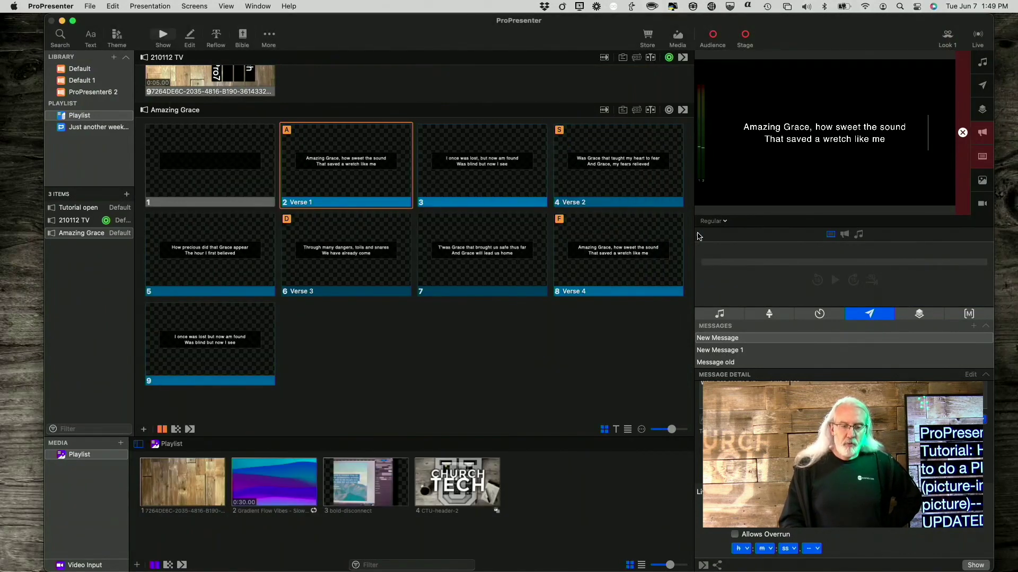
# Switch the output preview to the NDI or Syphon screen to show its PiP feed
pyautogui.click(725, 222)
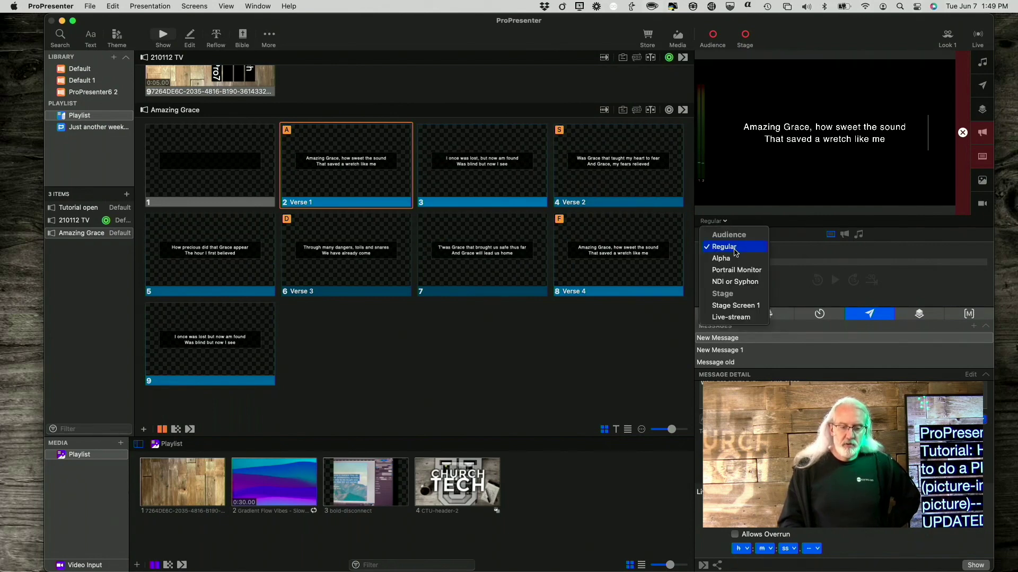
pyautogui.click(735, 283)
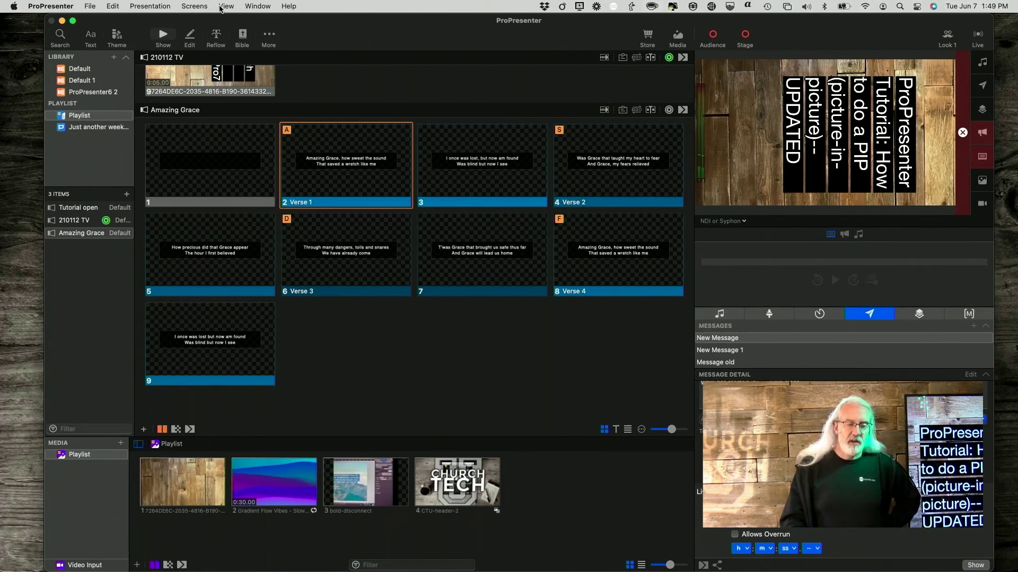
pyautogui.click(192, 7)
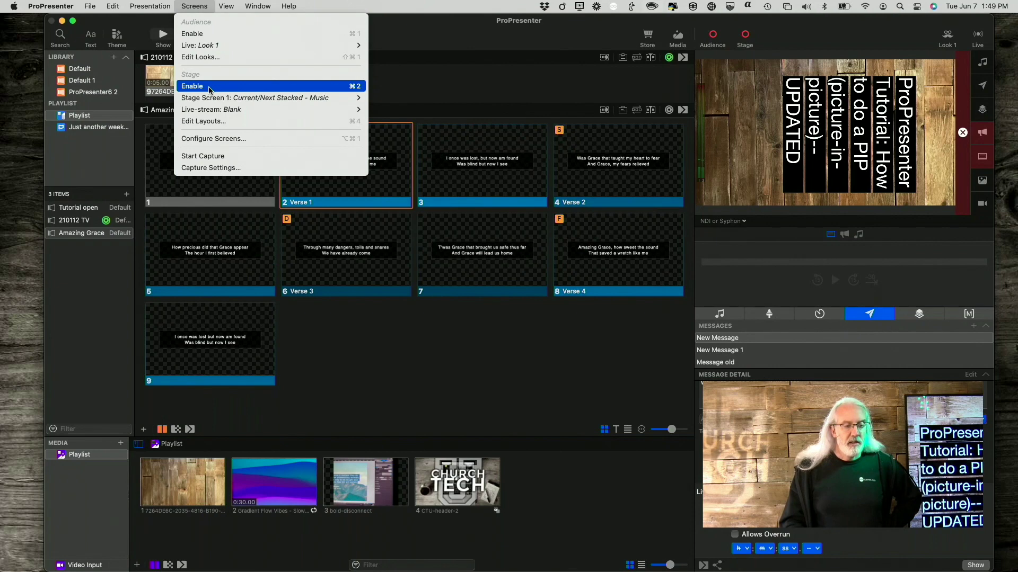
# Exclude announcements and video input from NDI or Syphon in Look 1, then play Gradient Flow Vibes
pyautogui.click(209, 57)
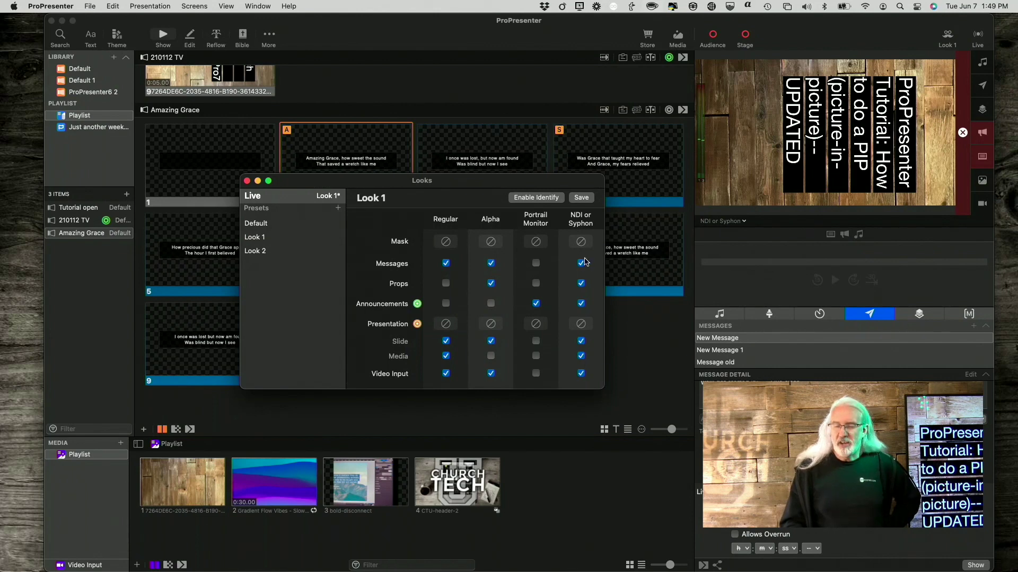
pyautogui.click(581, 304)
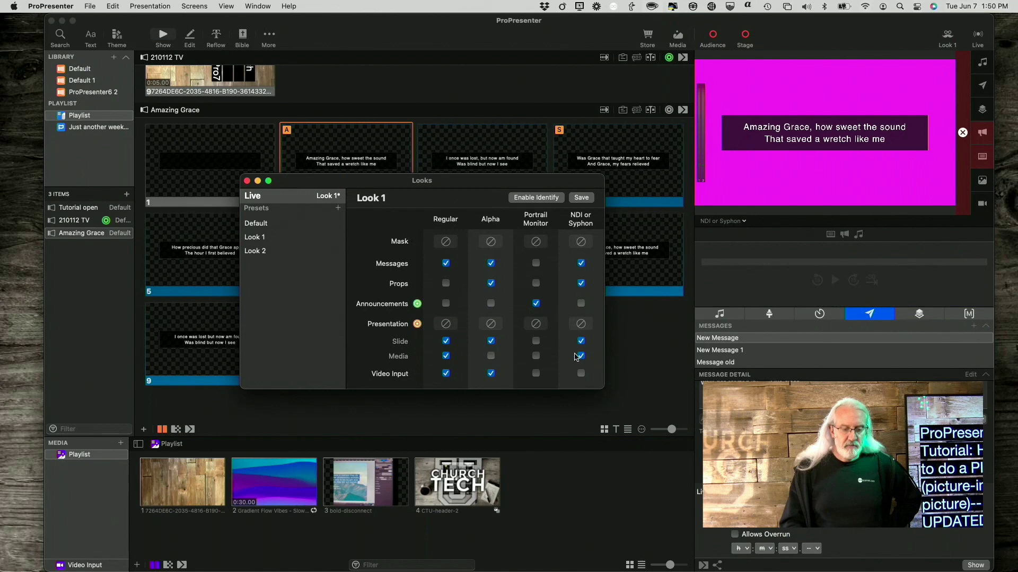
pyautogui.click(247, 181)
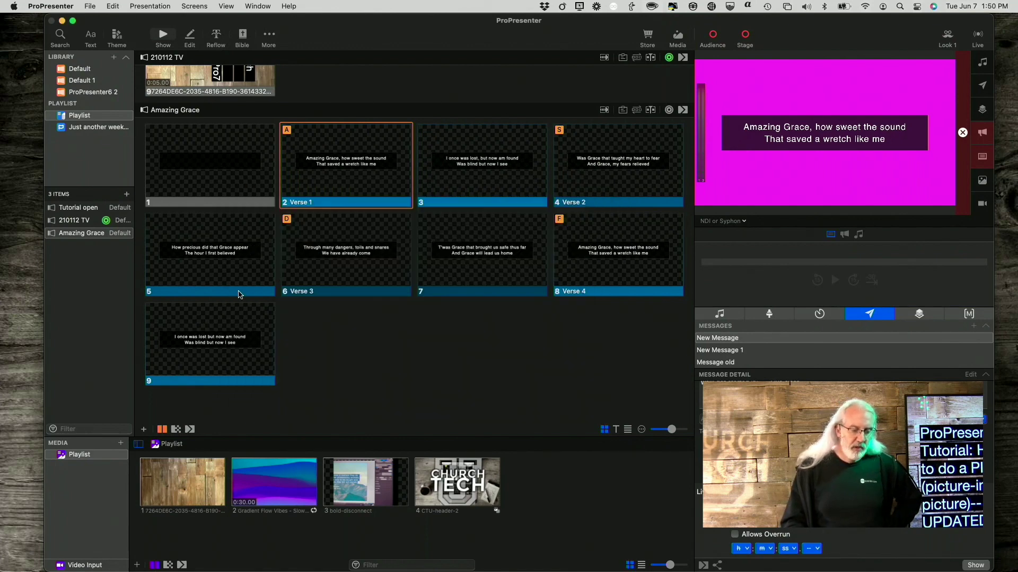
pyautogui.click(283, 488)
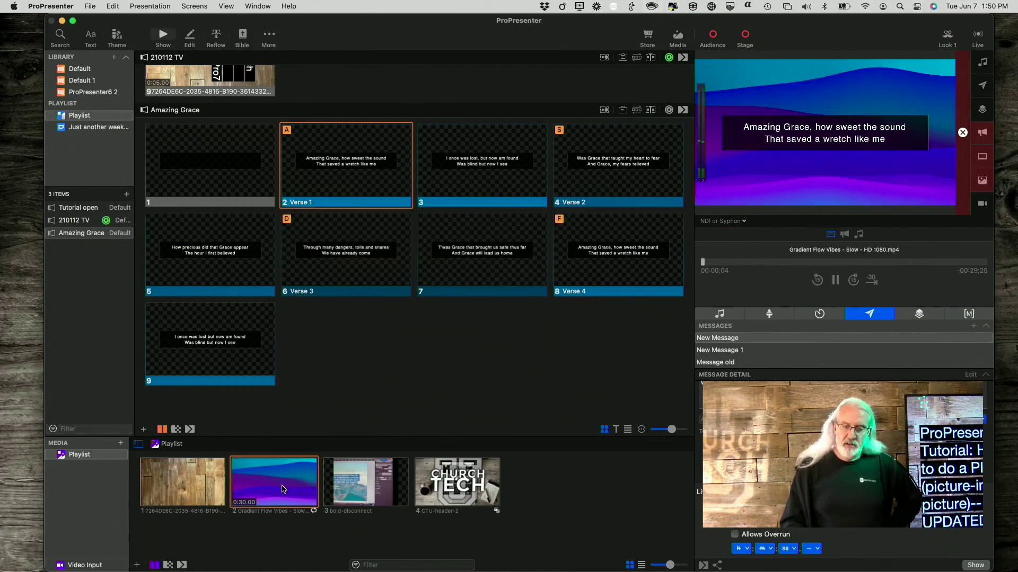
# Add a new prop named 'camera pip' in the Props list and open it for editing
pyautogui.click(919, 315)
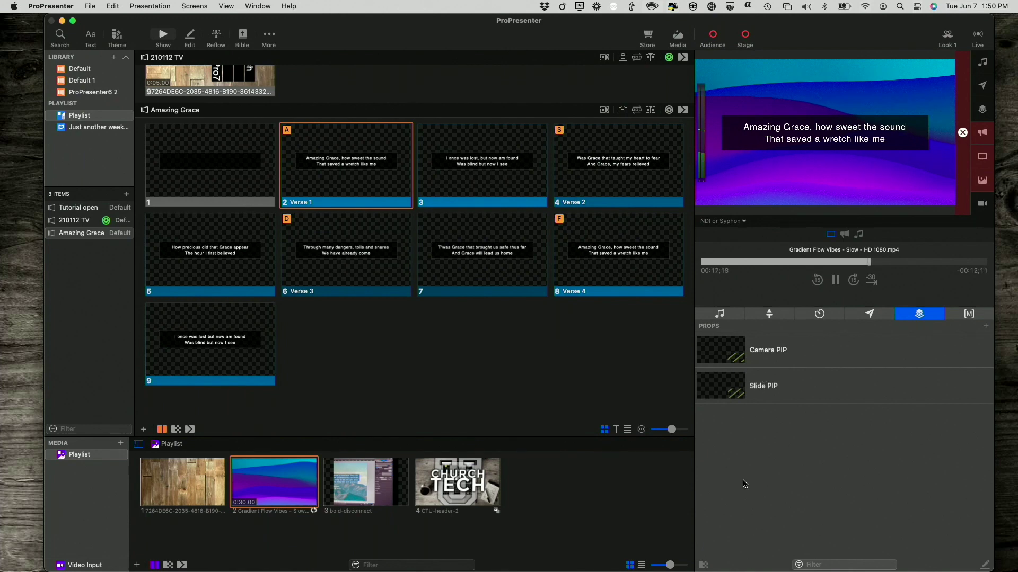
pyautogui.click(986, 328)
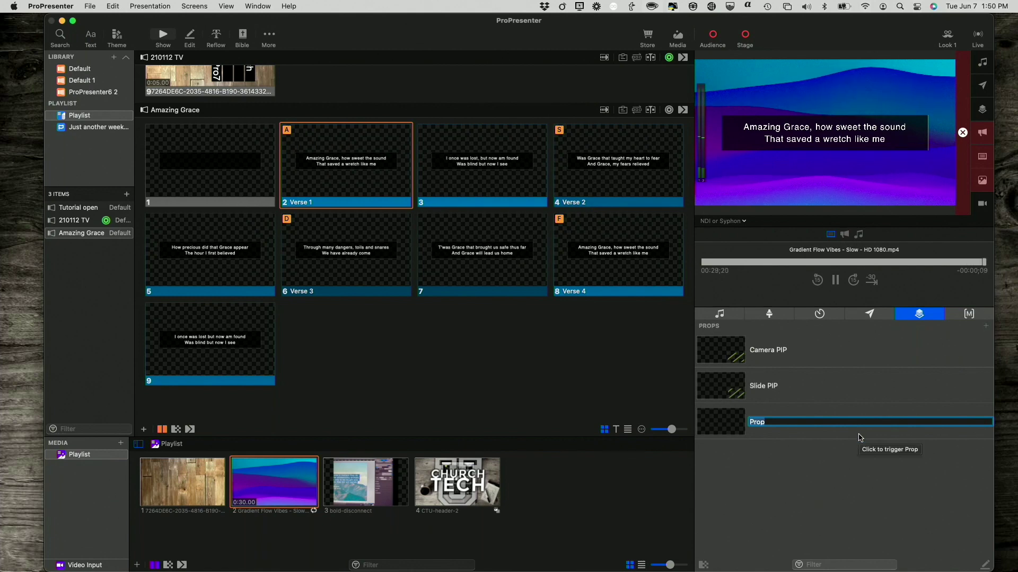
pyautogui.write('camer')
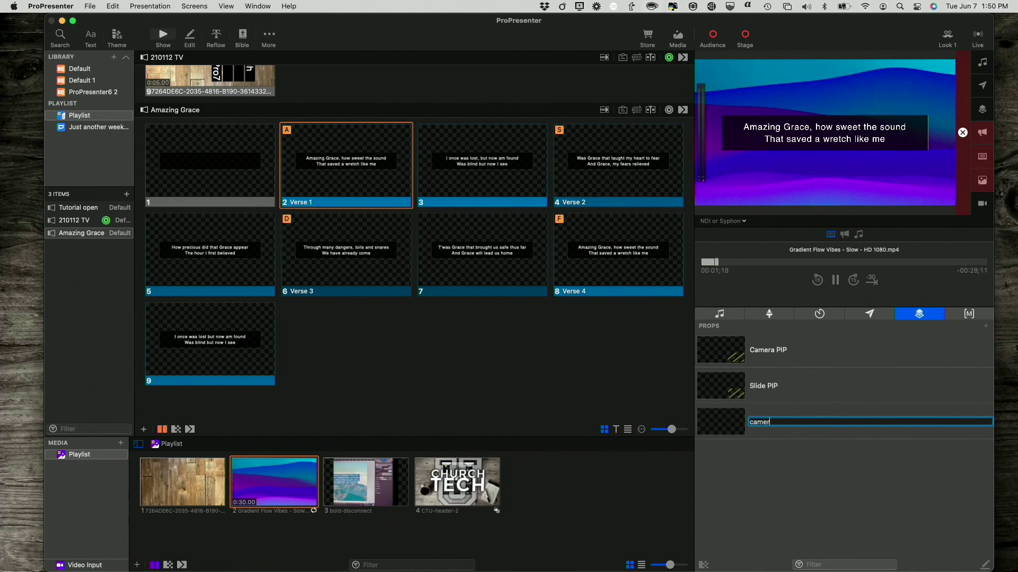
pyautogui.write('a')
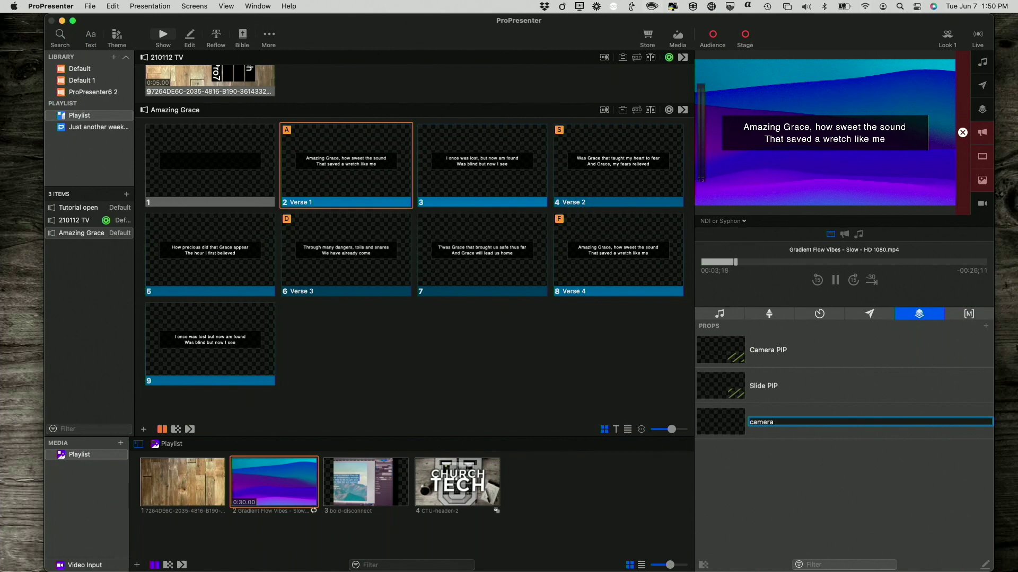
pyautogui.write(' pip')
pyautogui.press('Return')
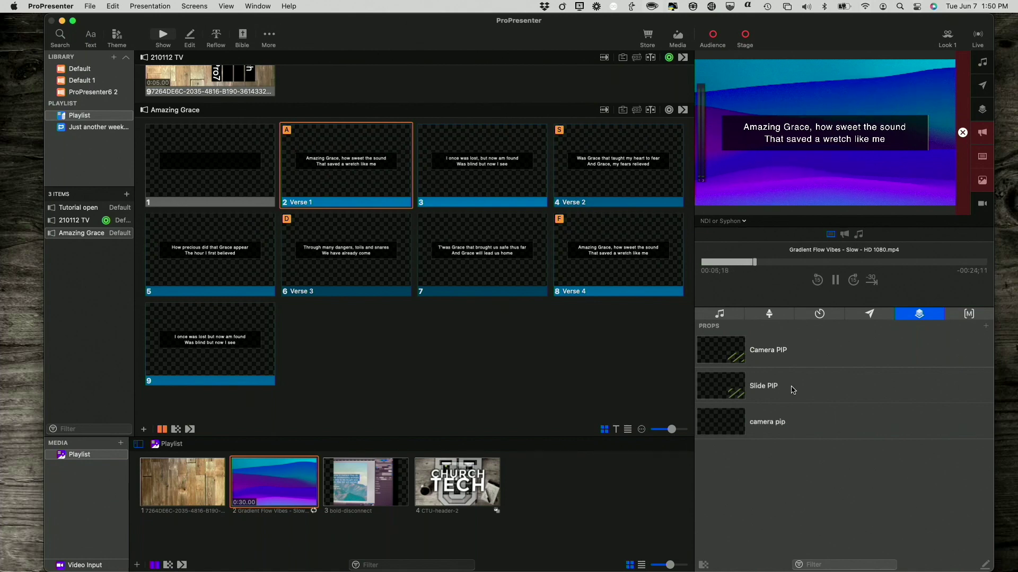
pyautogui.rightClick(731, 432)
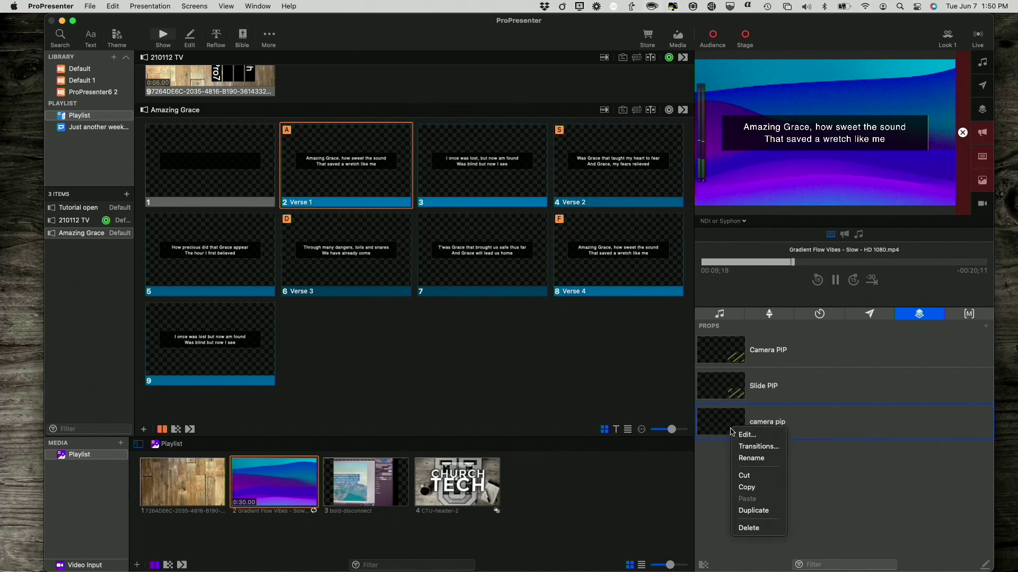
pyautogui.click(747, 436)
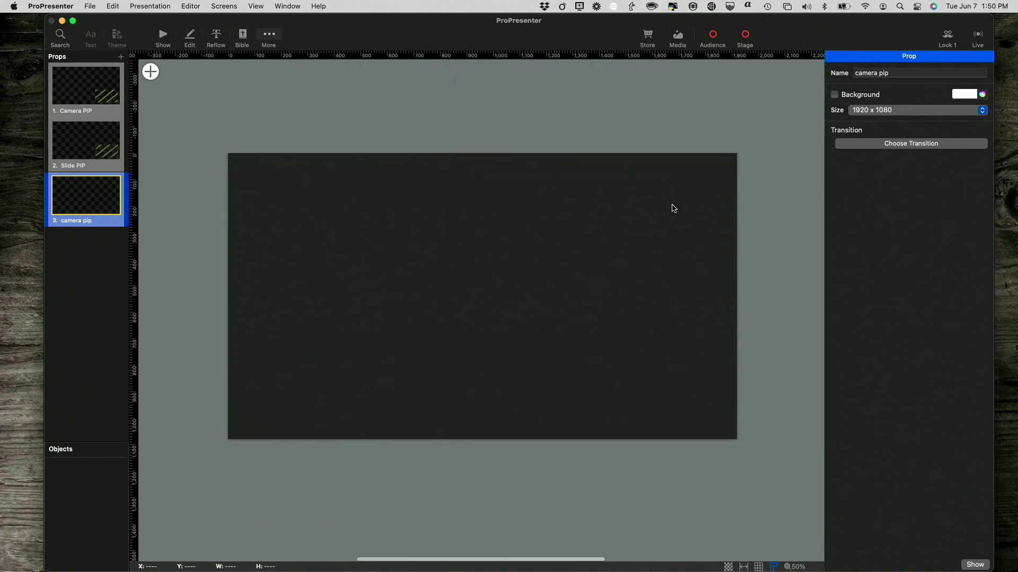
# Add a video input box to the camera pip prop and drag it to the lower right
pyautogui.click(152, 71)
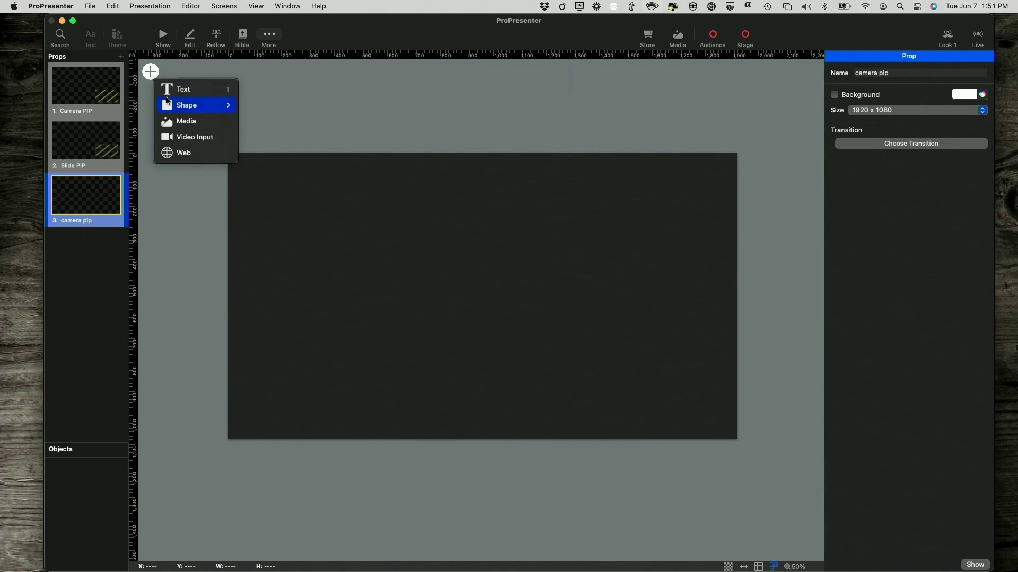
pyautogui.moveTo(170, 107)
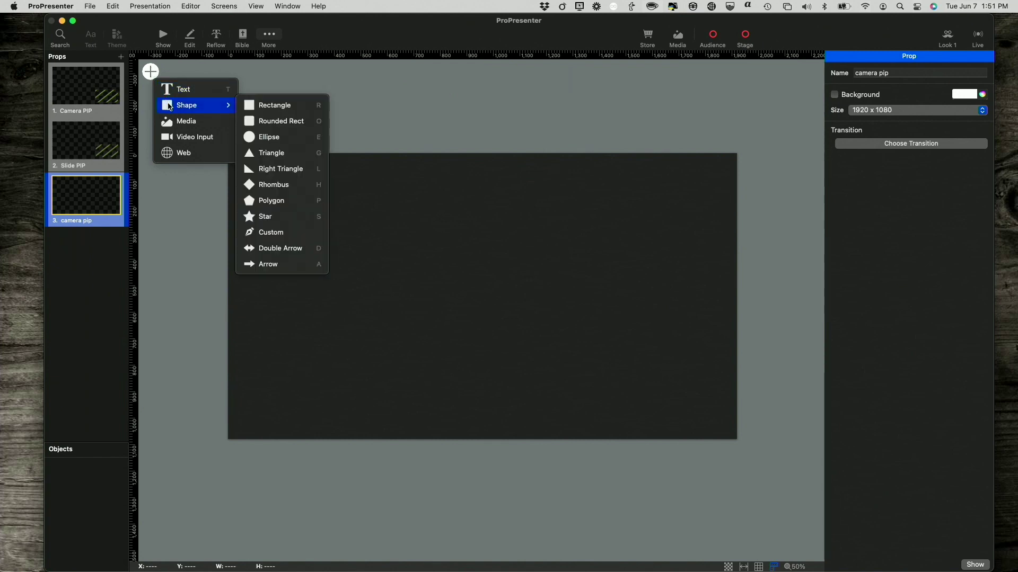
pyautogui.click(171, 139)
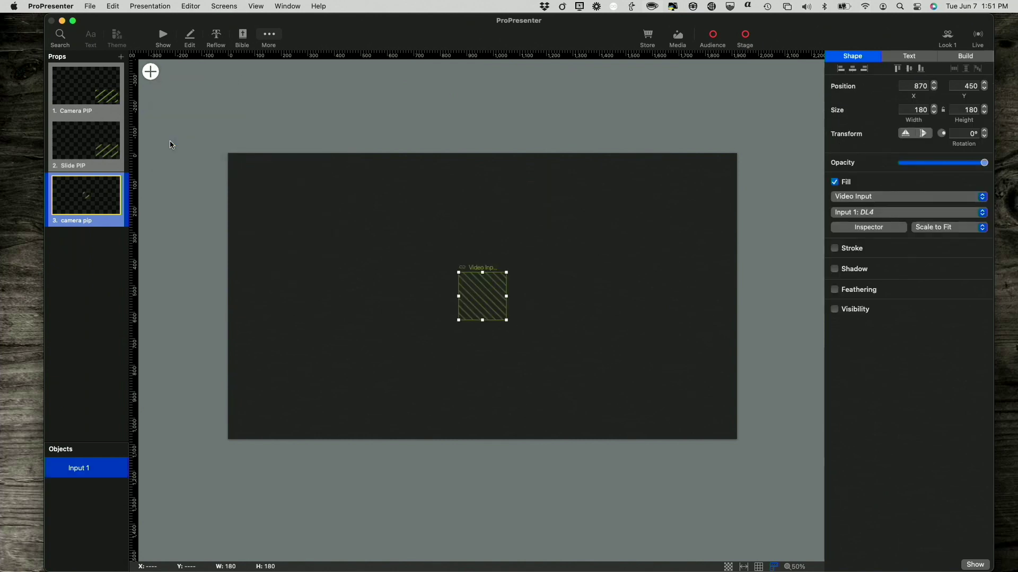
pyautogui.moveTo(480, 297); pyautogui.dragTo(665, 385)
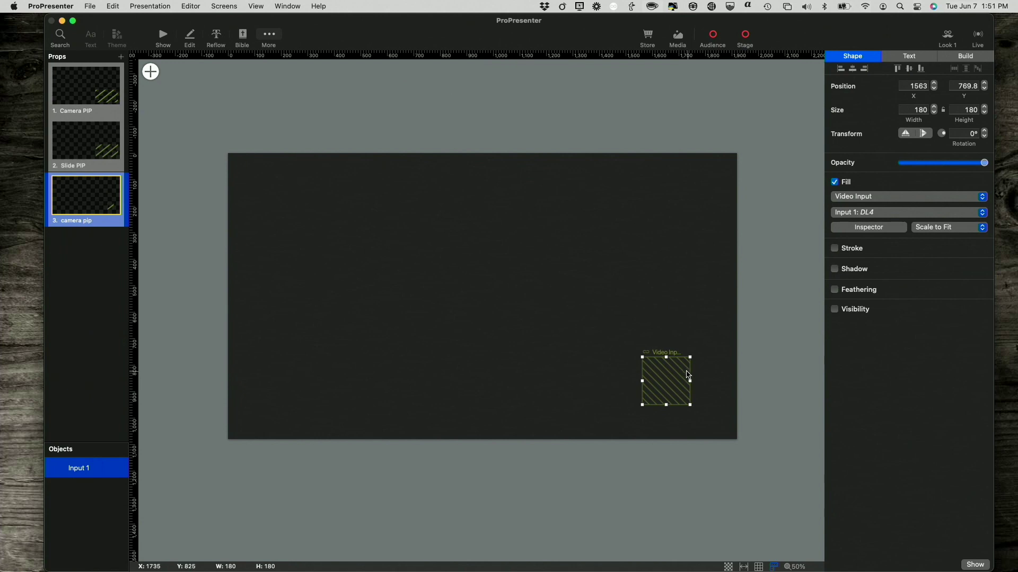
pyautogui.moveTo(642, 357); pyautogui.dragTo(573, 325)
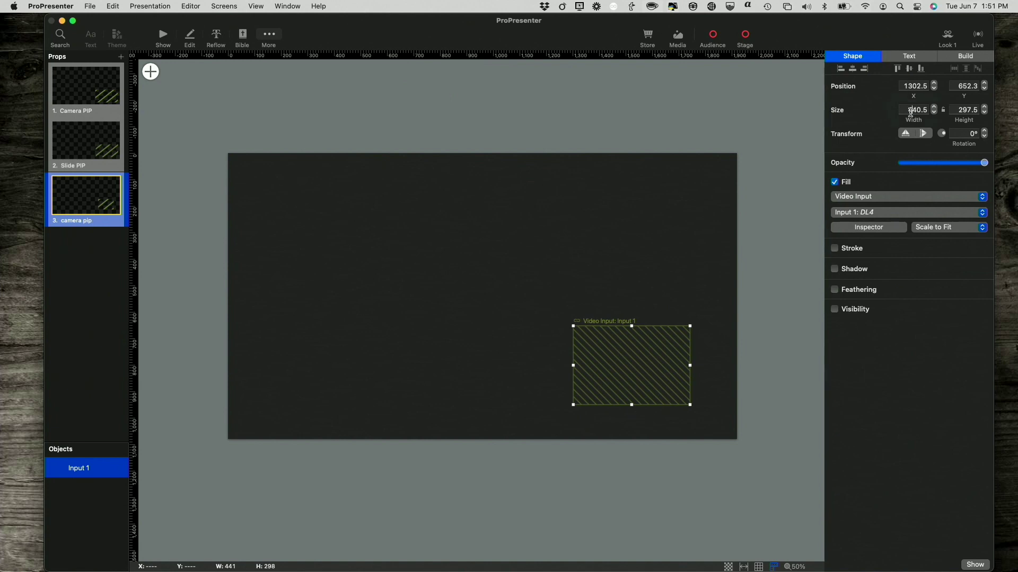
# Size the video input box to 640 x 360 and feed it from Input 3
pyautogui.click(911, 110)
pyautogui.write('640')
pyautogui.click(966, 111)
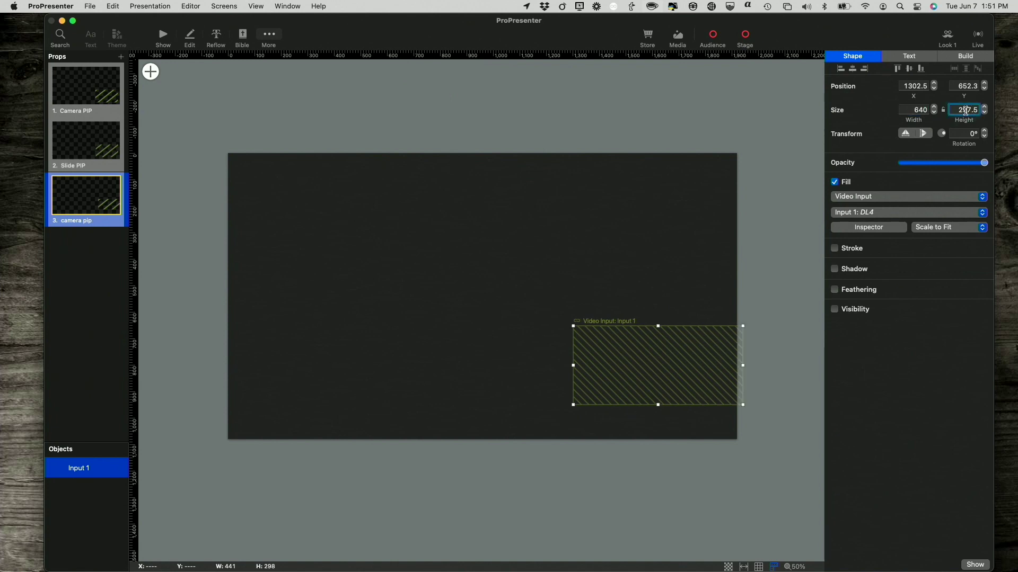
pyautogui.write('3')
pyautogui.write('60')
pyautogui.moveTo(636, 379); pyautogui.dragTo(609, 375)
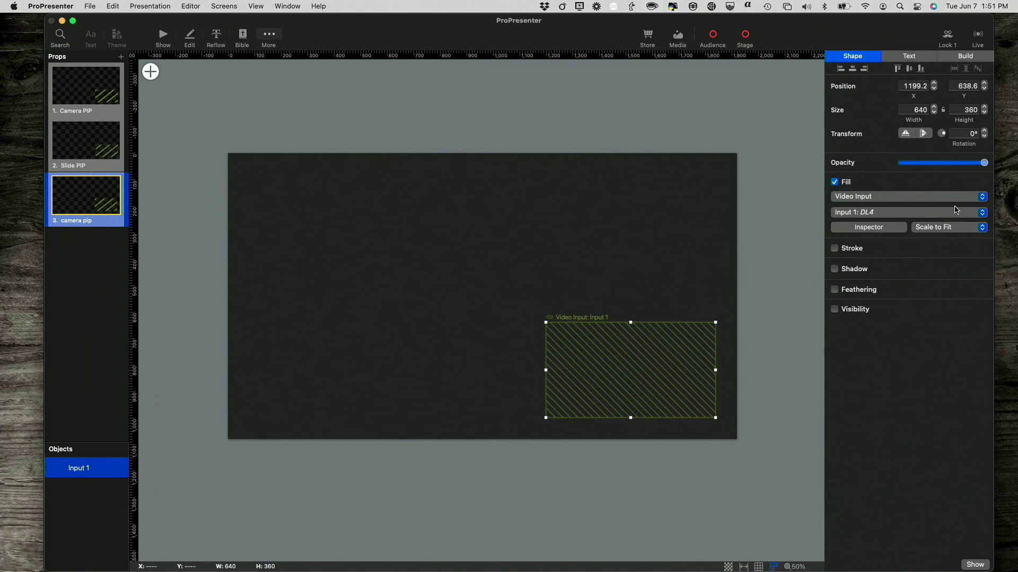
pyautogui.click(958, 213)
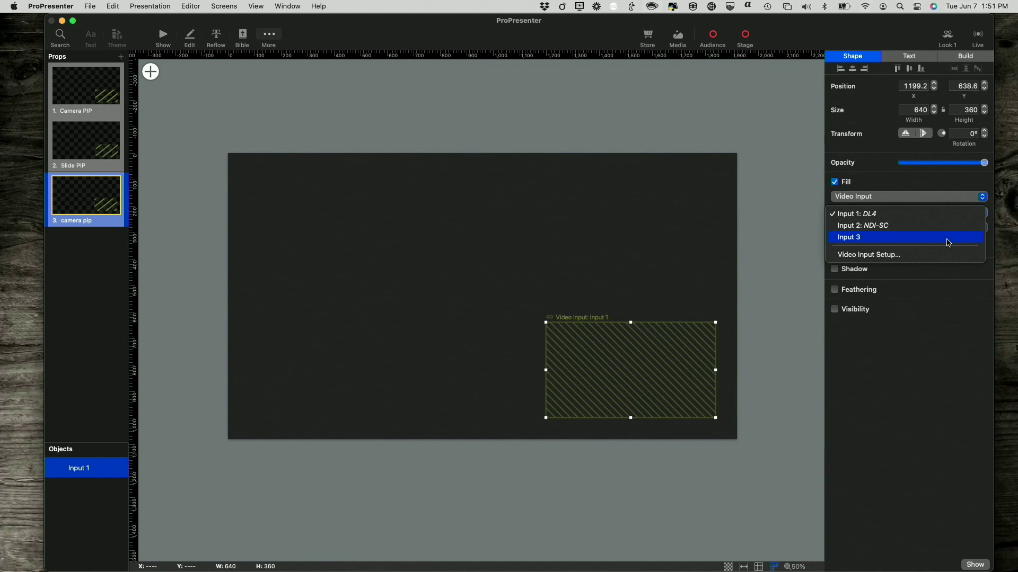
pyautogui.click(949, 243)
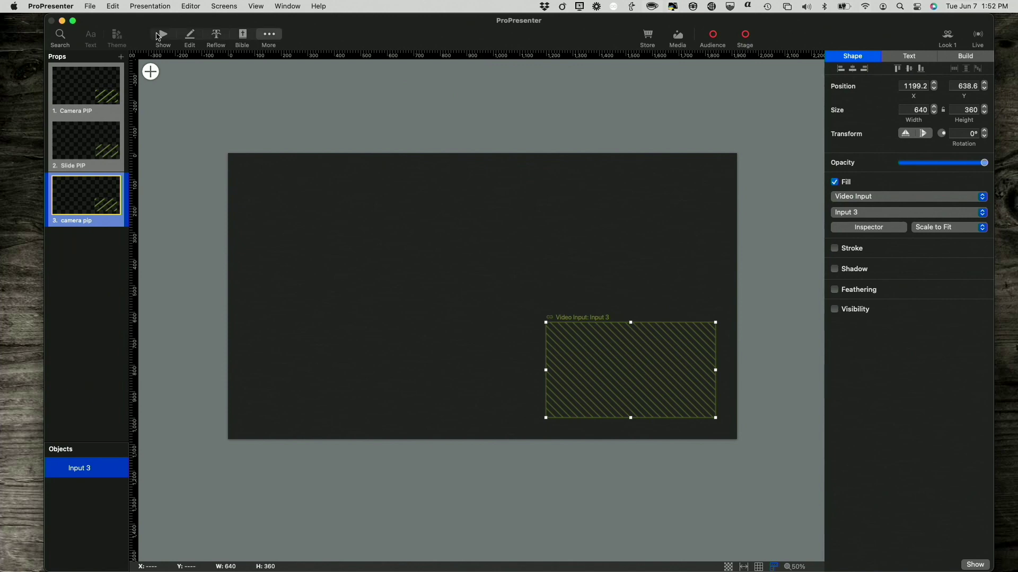
# Trigger the camera pip prop, then step through slide 3, Verse 2, Verse 4 and slide 7
pyautogui.click(163, 36)
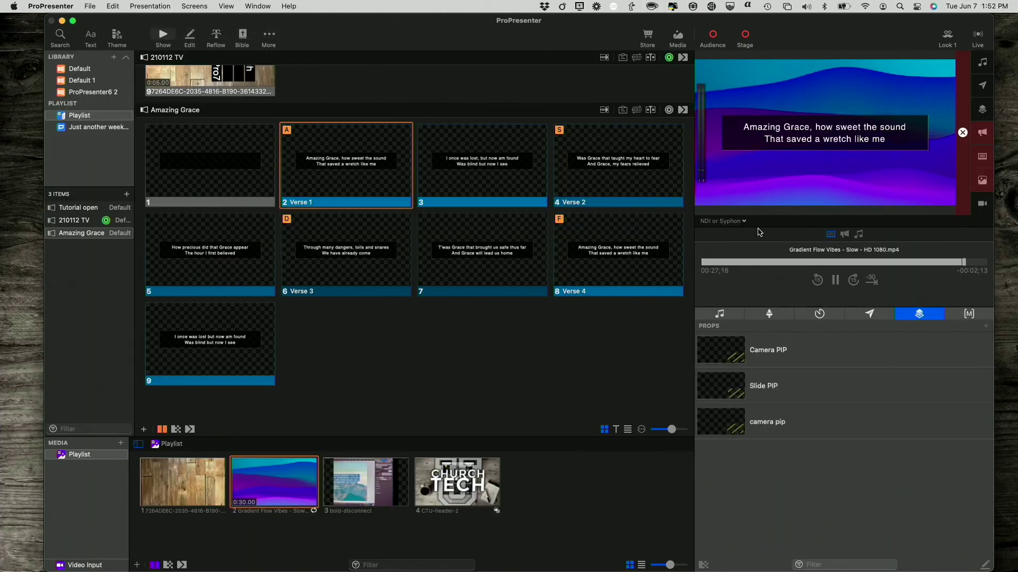
pyautogui.click(728, 422)
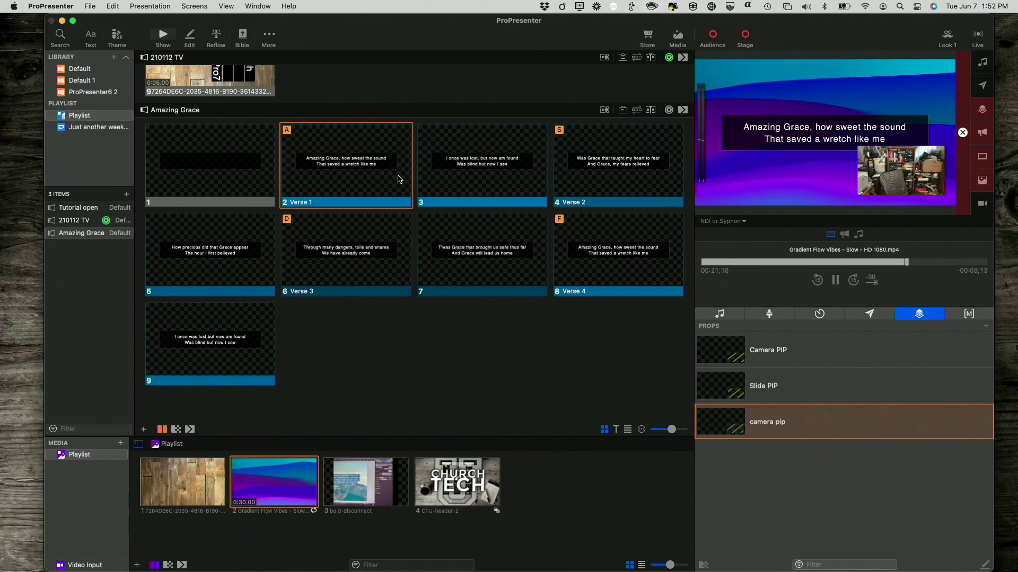
pyautogui.click(438, 175)
pyautogui.click(581, 170)
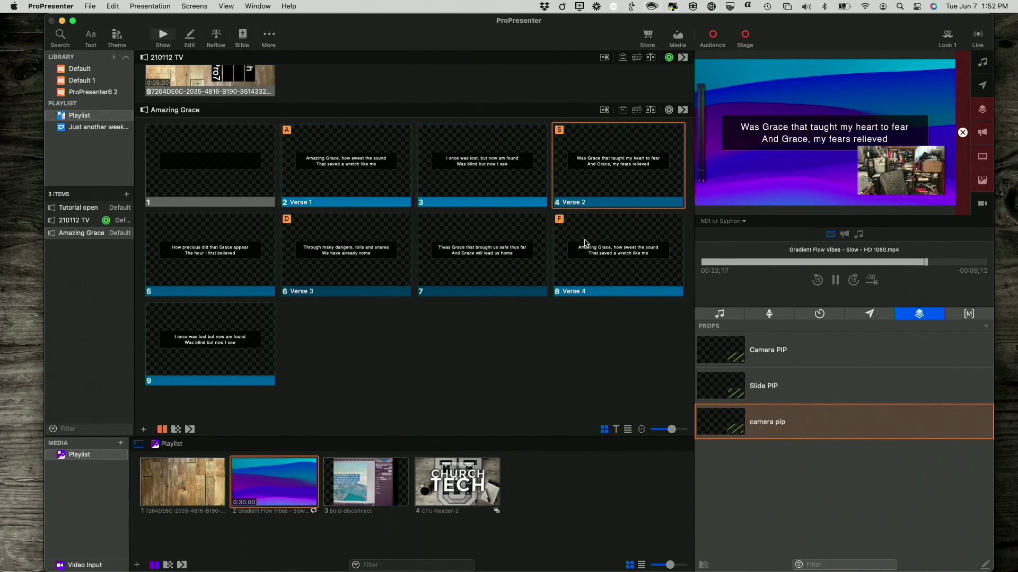
pyautogui.click(589, 265)
pyautogui.click(481, 284)
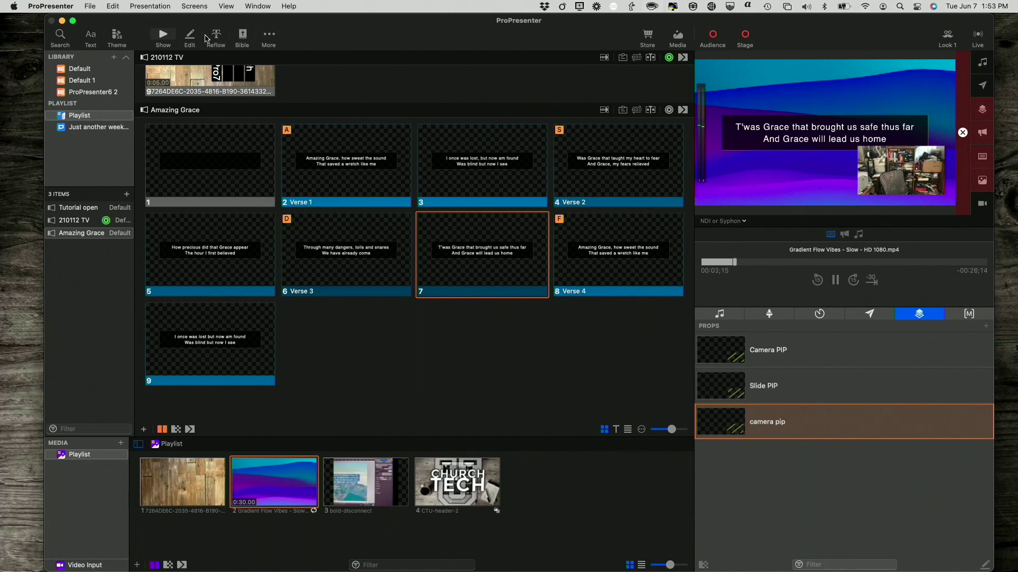
# Add a Look 3 preset in the Looks editor and name it 'full screen video pip main'
pyautogui.click(194, 6)
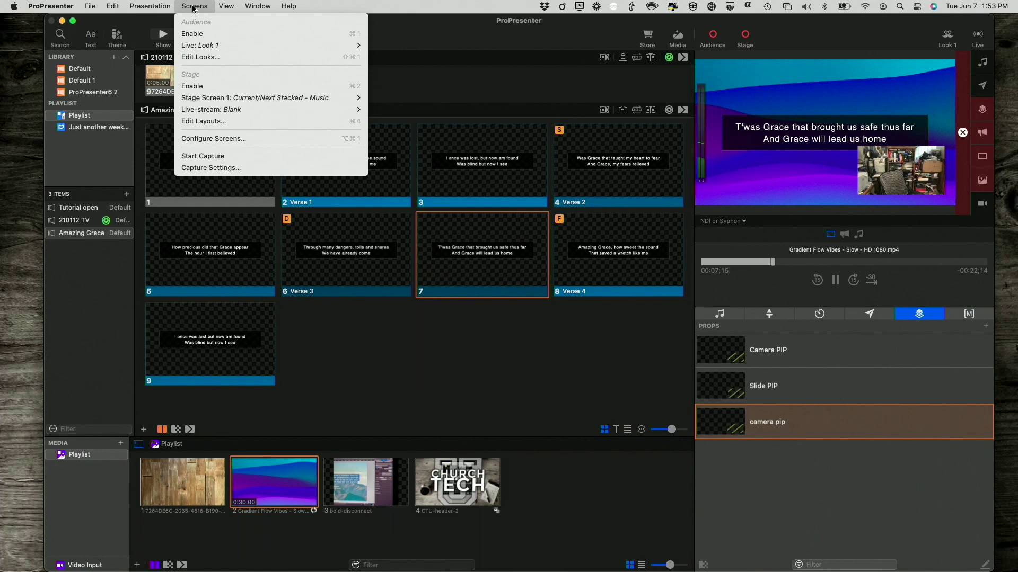
pyautogui.click(201, 57)
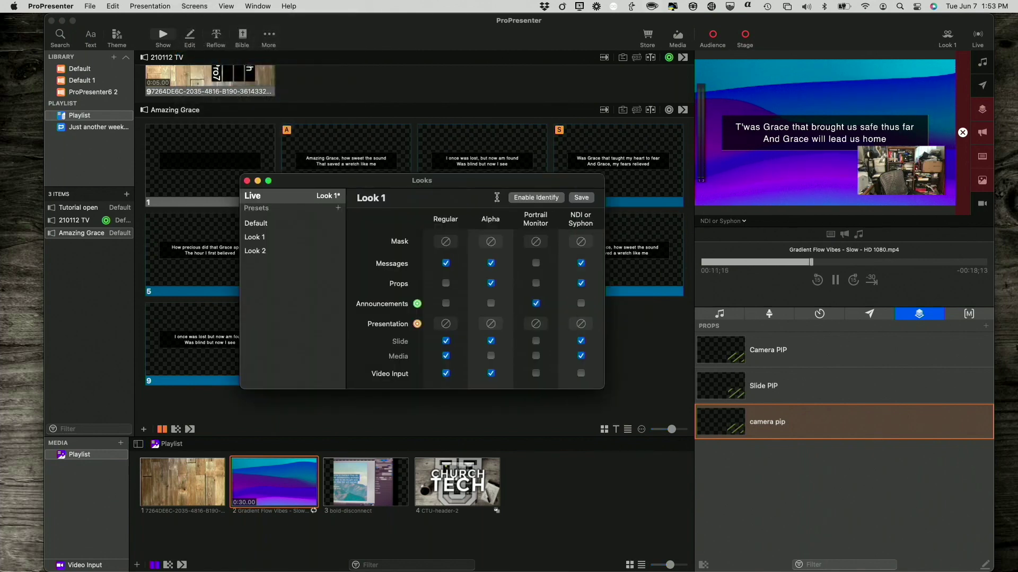
pyautogui.click(339, 209)
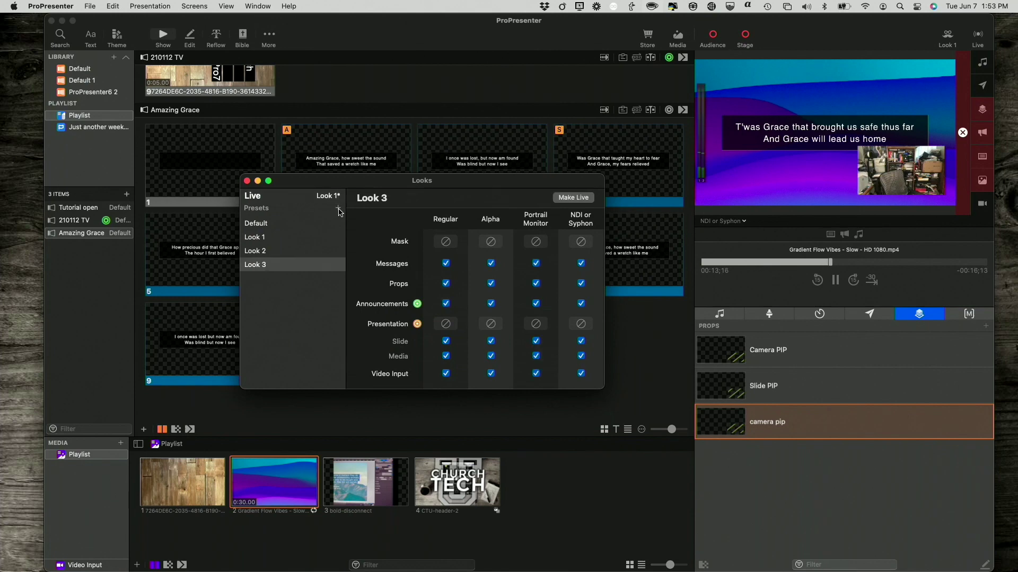
pyautogui.click(295, 269)
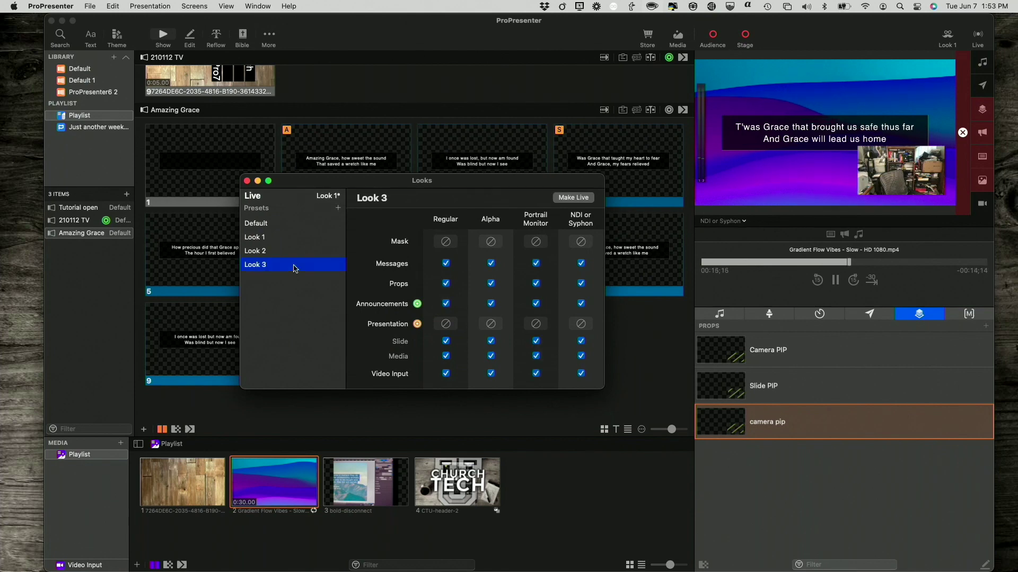
pyautogui.click(261, 267)
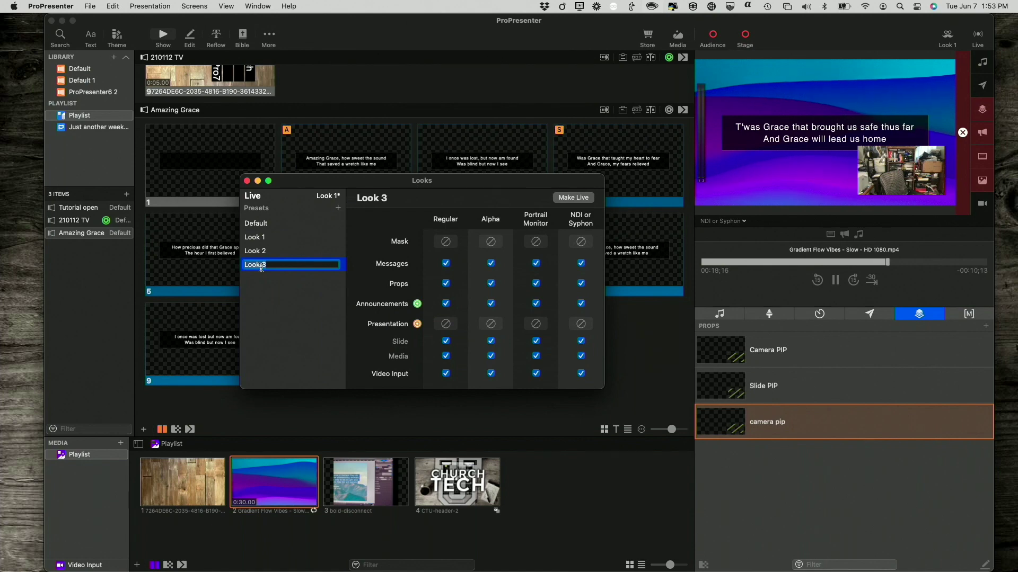
pyautogui.write('fu')
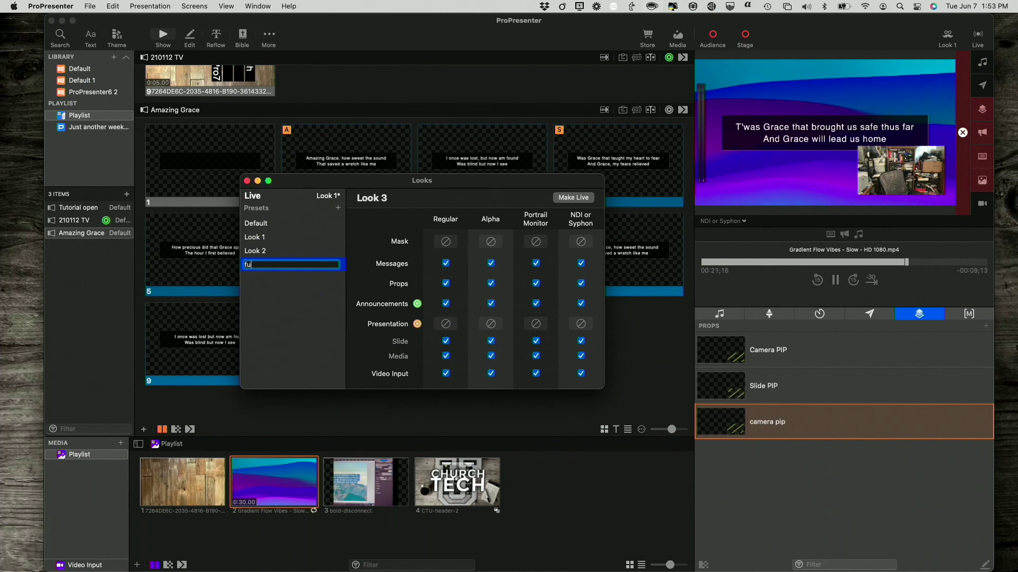
pyautogui.write('ll screen video')
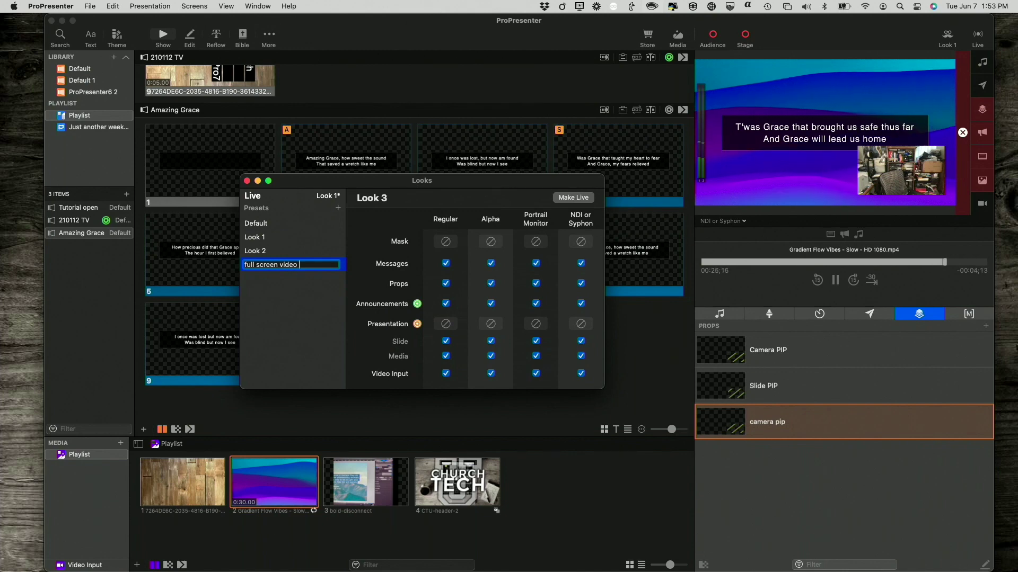
pyautogui.write('pip')
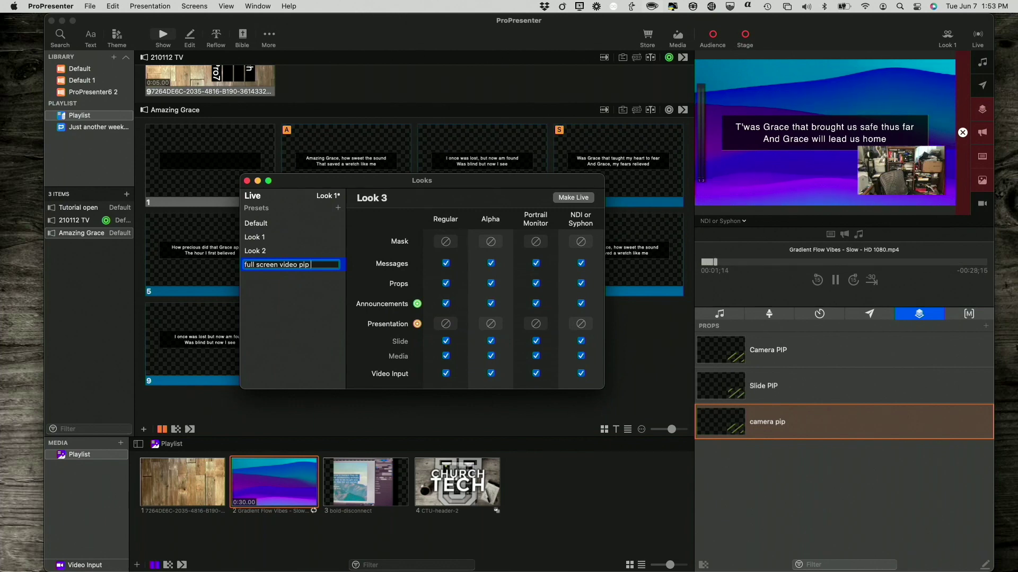
pyautogui.write(' main')
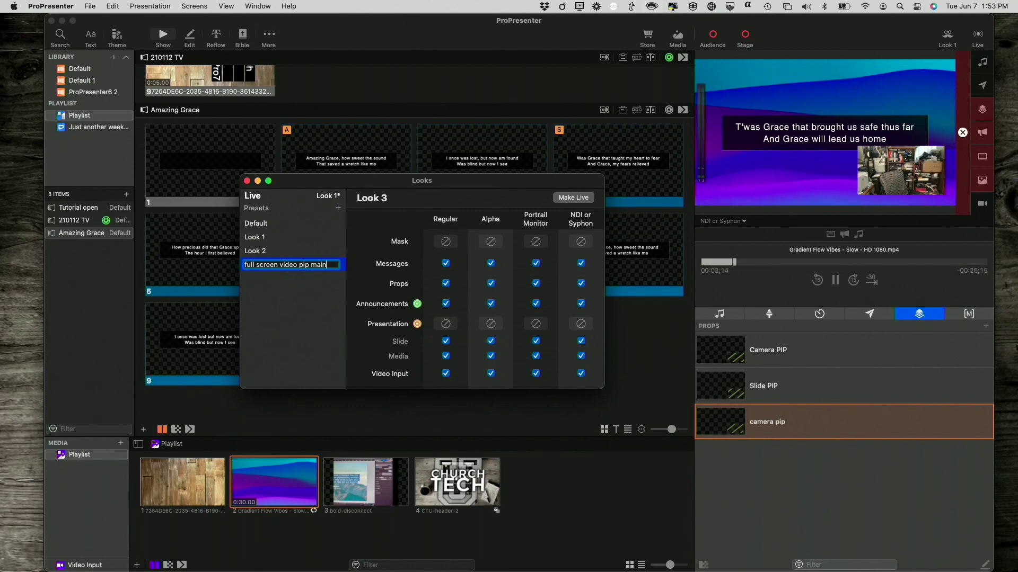
pyautogui.press('Return')
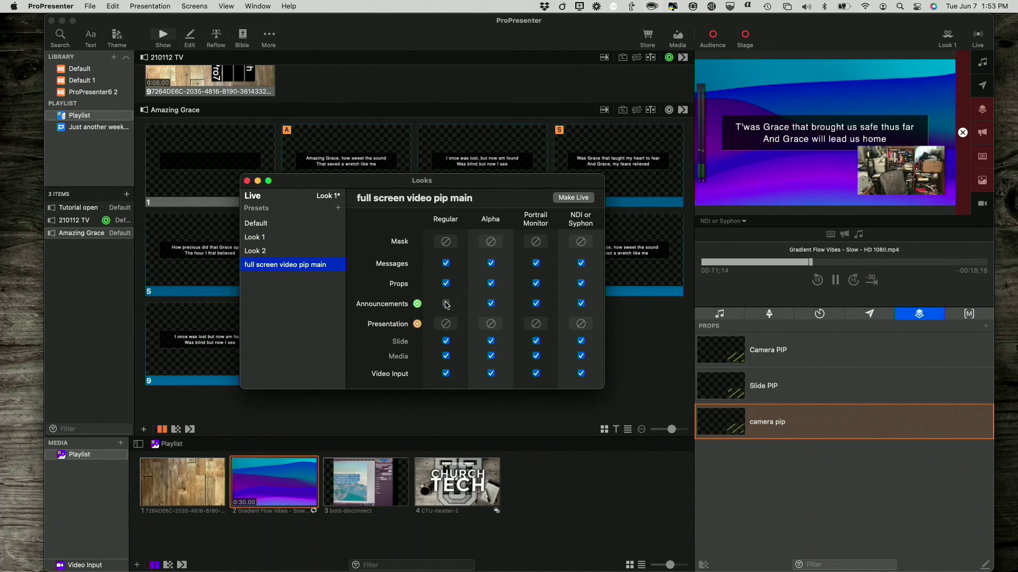
# Turn off Alpha and NDI announcements, Regular props and NDI media, then make the look live
pyautogui.click(491, 303)
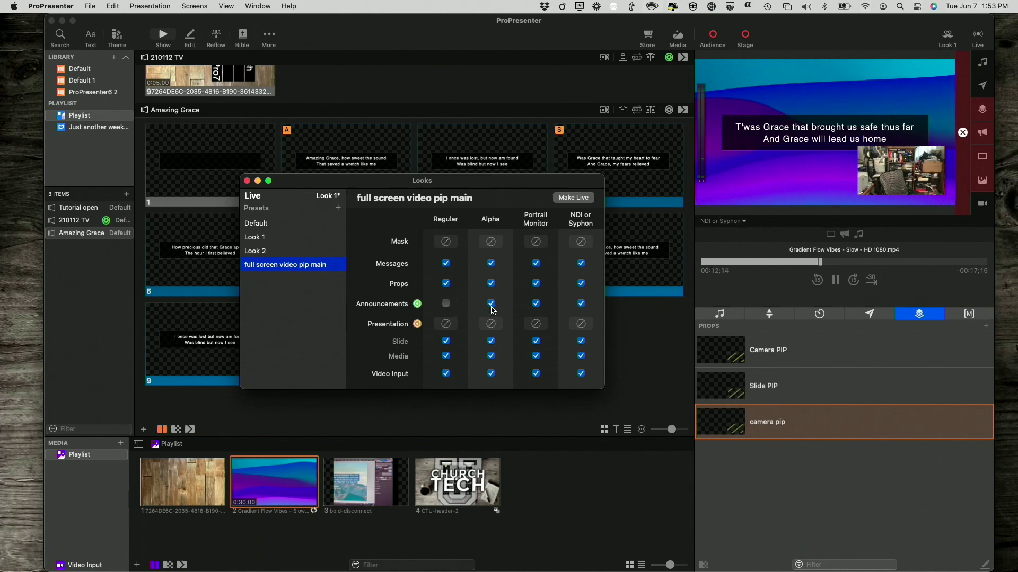
pyautogui.click(582, 303)
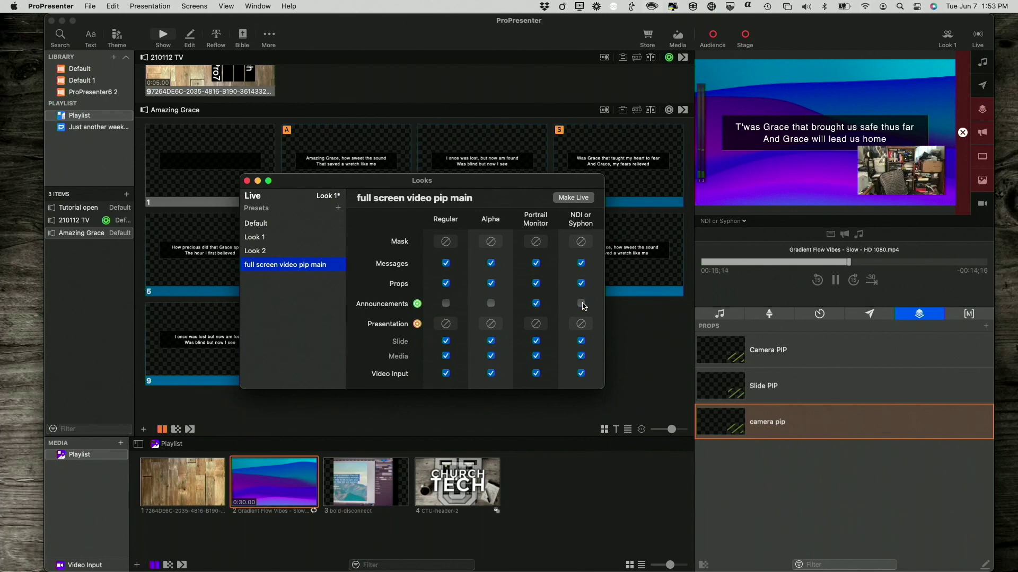
pyautogui.click(446, 284)
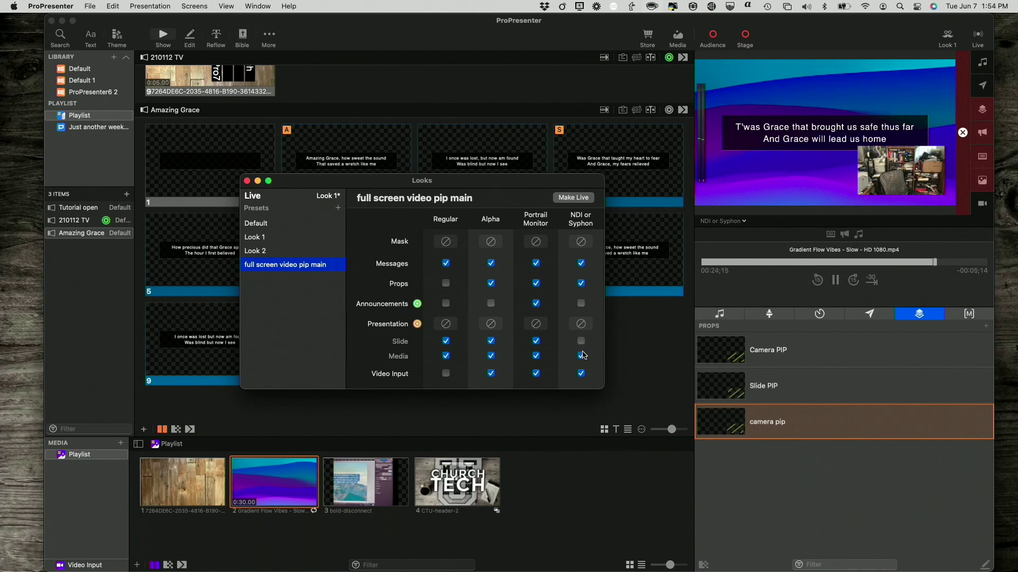
pyautogui.click(581, 356)
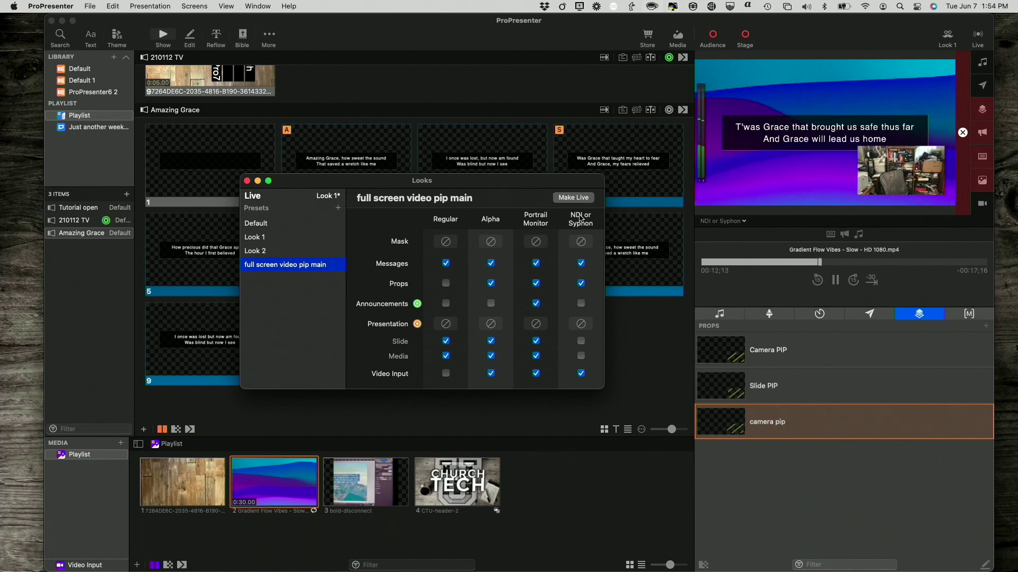
pyautogui.click(581, 199)
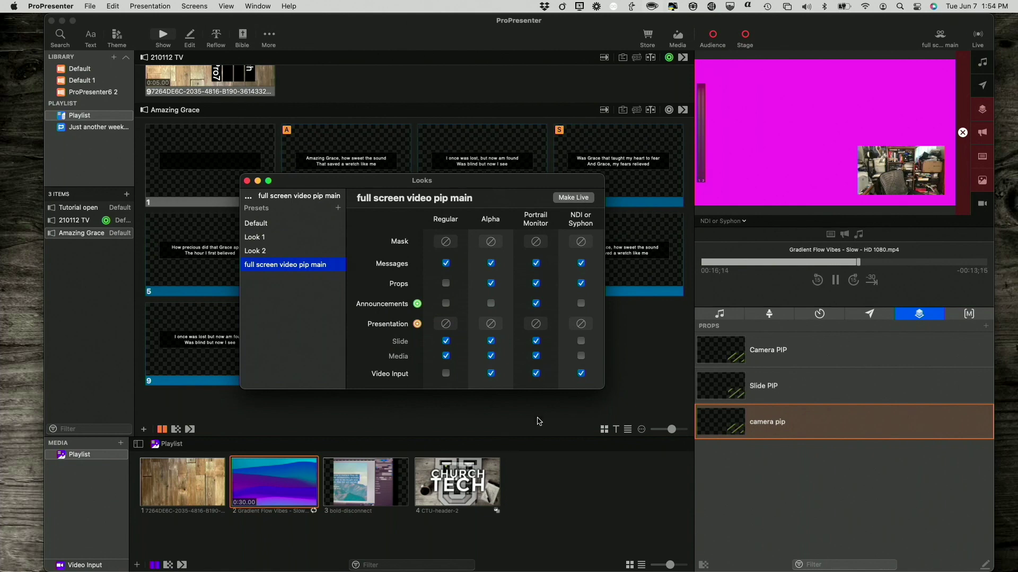
# Close the looks editor, send camera Input 3 full screen, and call up the camera pip prop's options
pyautogui.click(247, 181)
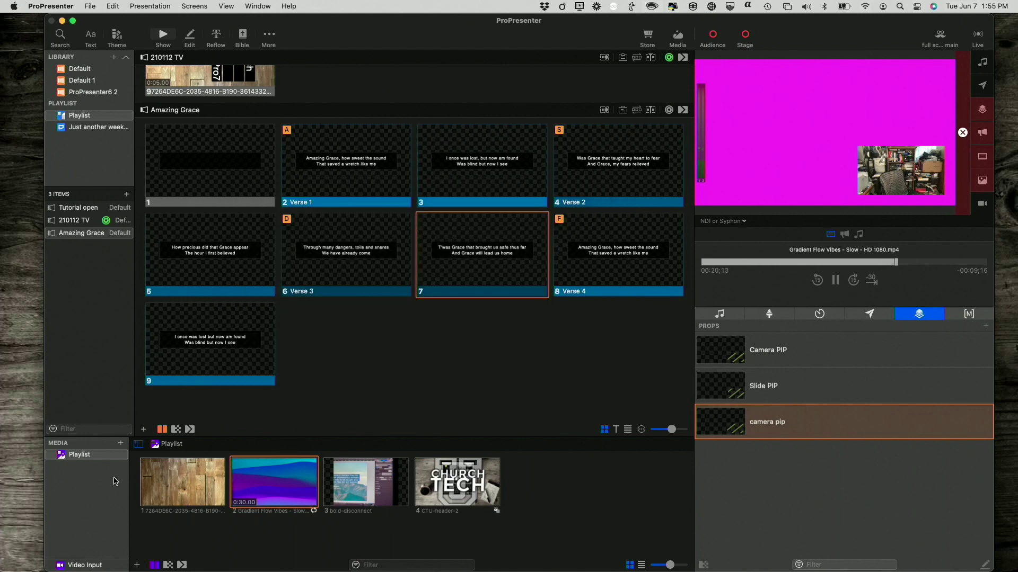
pyautogui.click(84, 566)
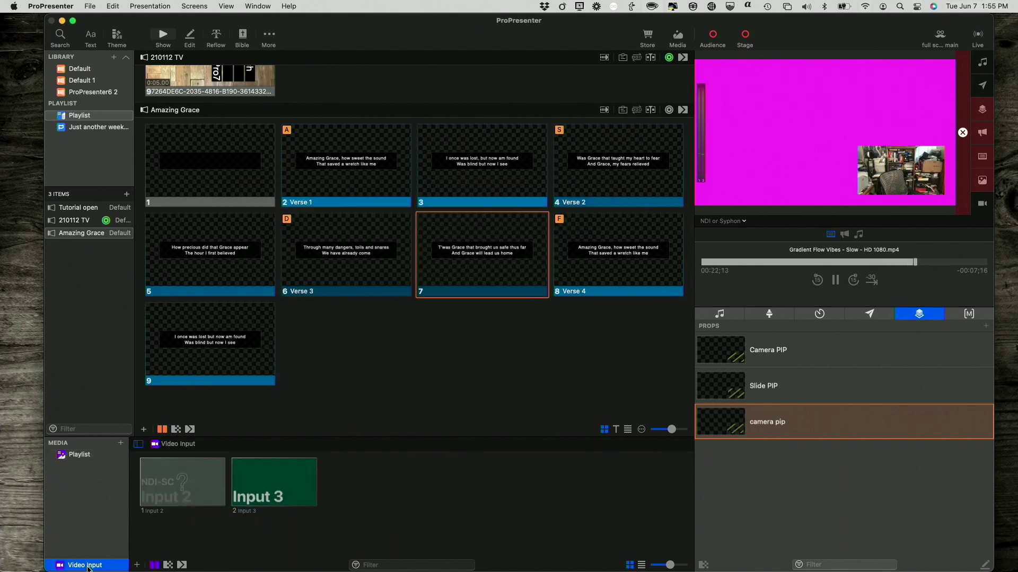
pyautogui.click(281, 483)
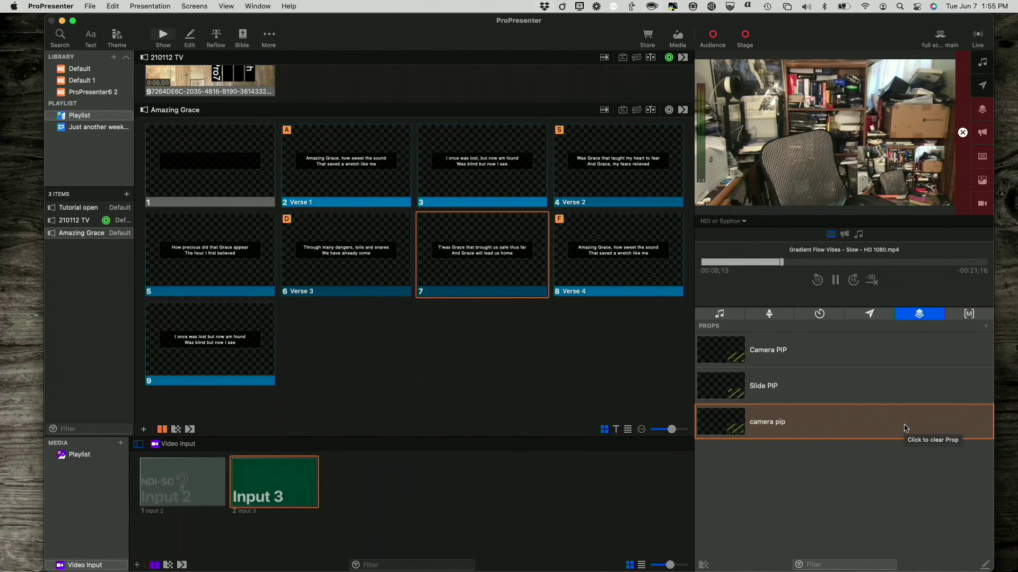
pyautogui.rightClick(905, 429)
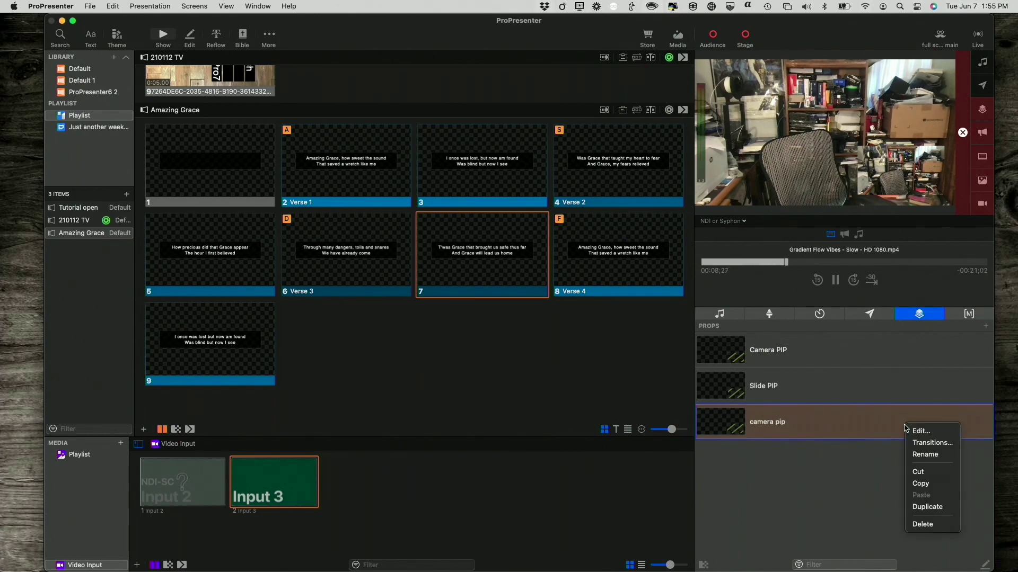
# Duplicate camera pip, rename the copy 'Slide pip', and open it in the prop editor
pyautogui.click(925, 510)
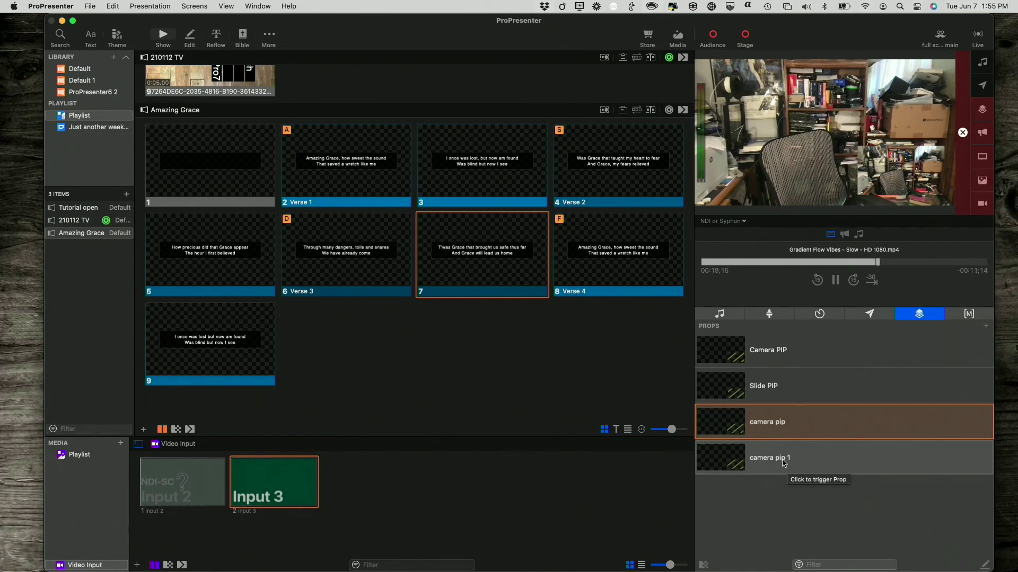
pyautogui.doubleClick(784, 463)
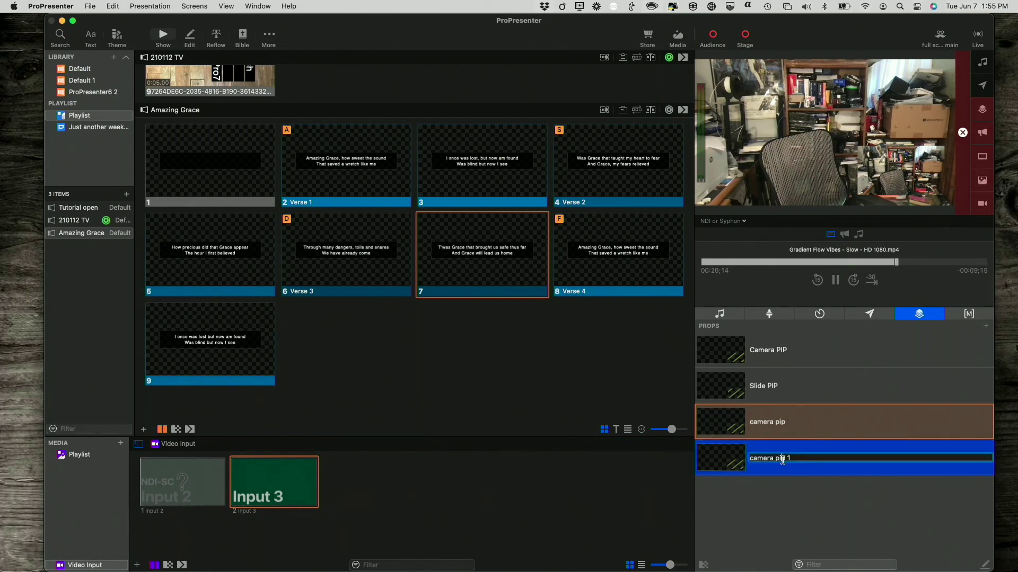
pyautogui.moveTo(798, 463); pyautogui.dragTo(745, 461)
pyautogui.write('Slide pip')
pyautogui.press('Return')
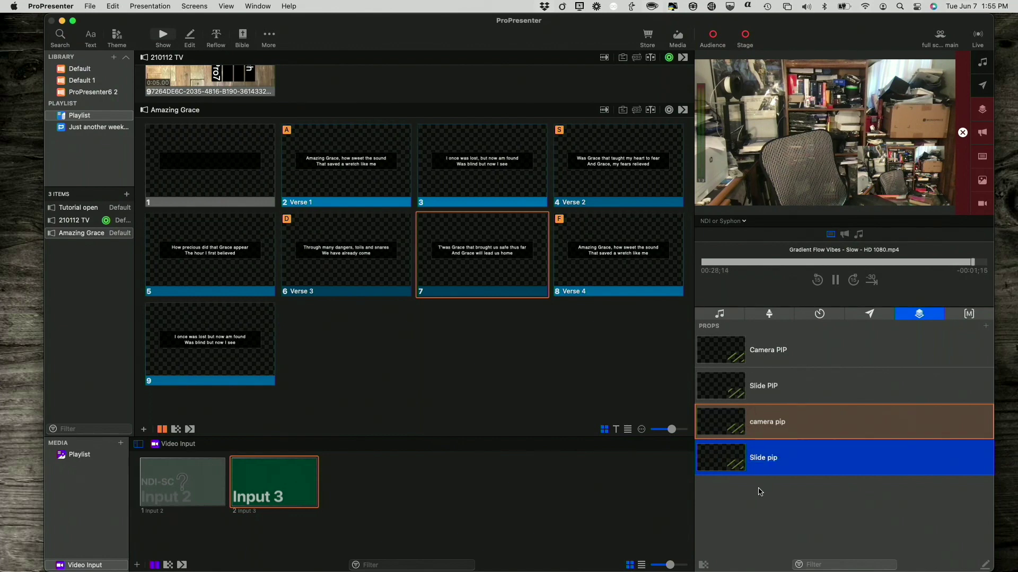
pyautogui.rightClick(766, 451)
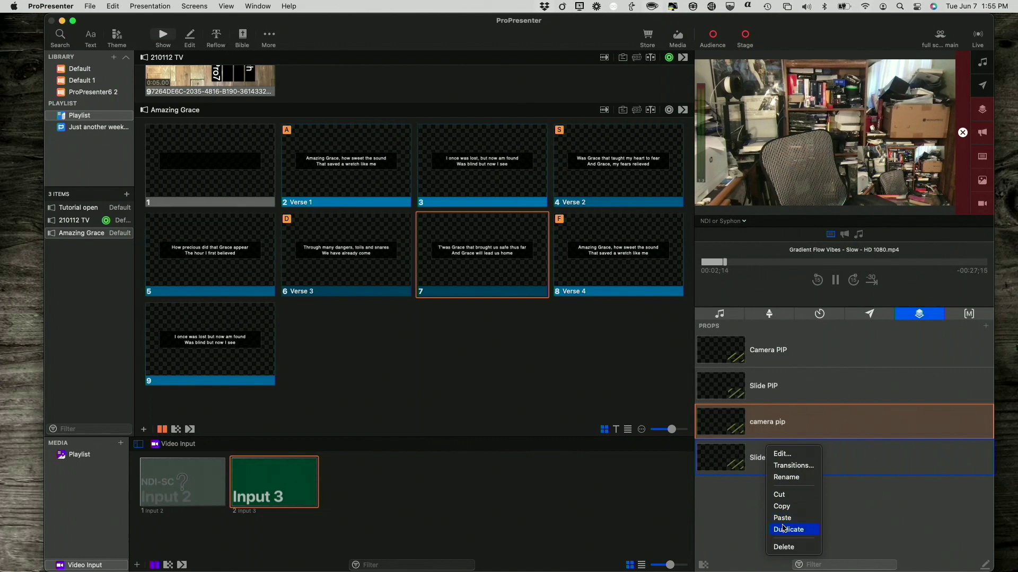
pyautogui.click(782, 455)
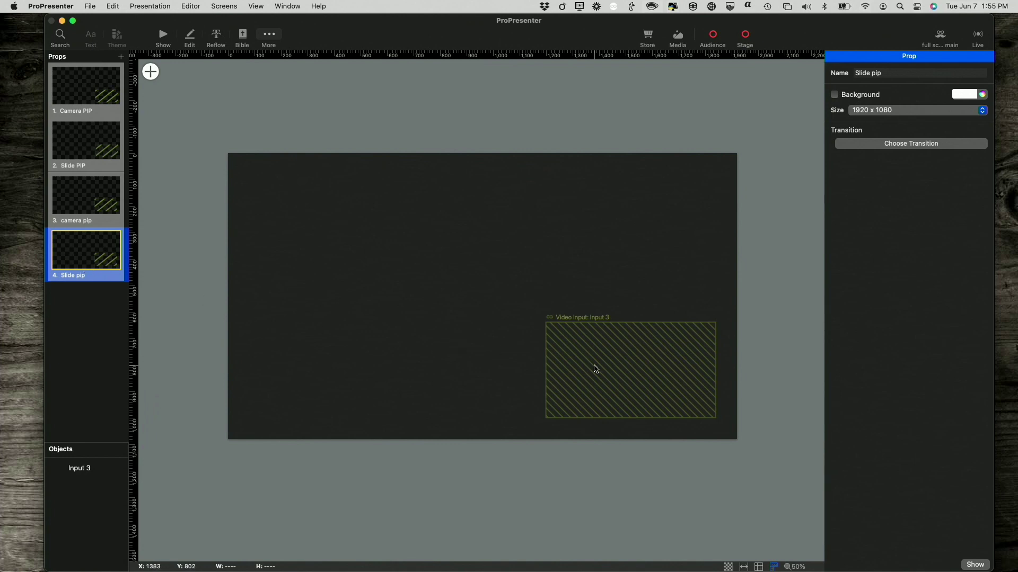
# Change the Slide pip box fill from Input 3 to the Regular screen preview, then return to Show view
pyautogui.click(596, 369)
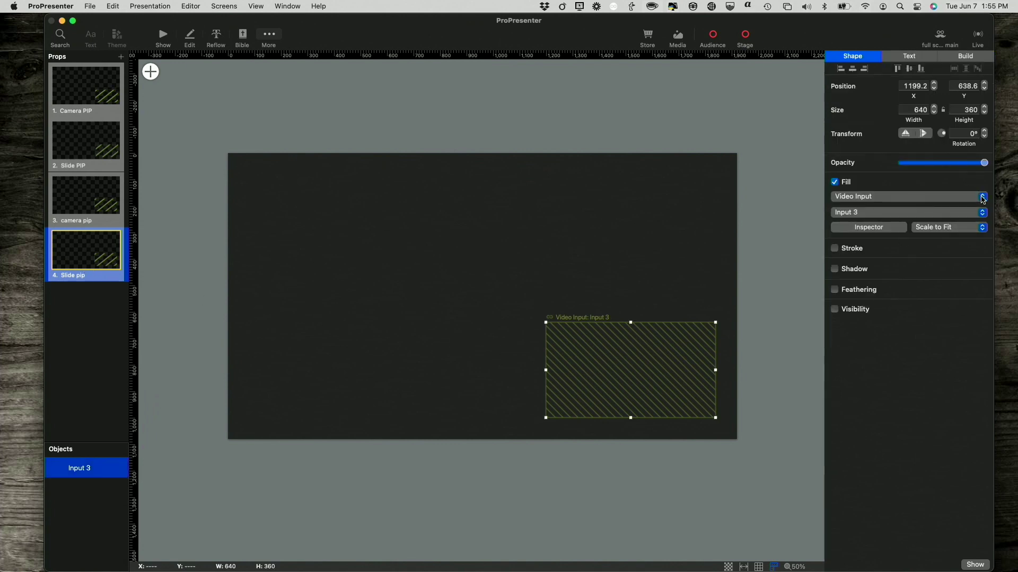
pyautogui.click(983, 197)
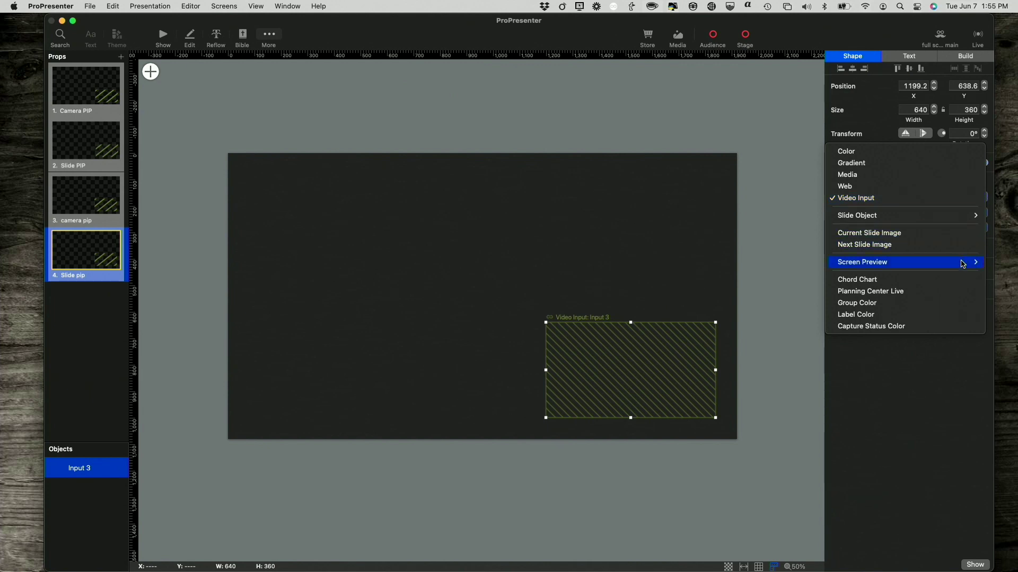
pyautogui.moveTo(962, 266)
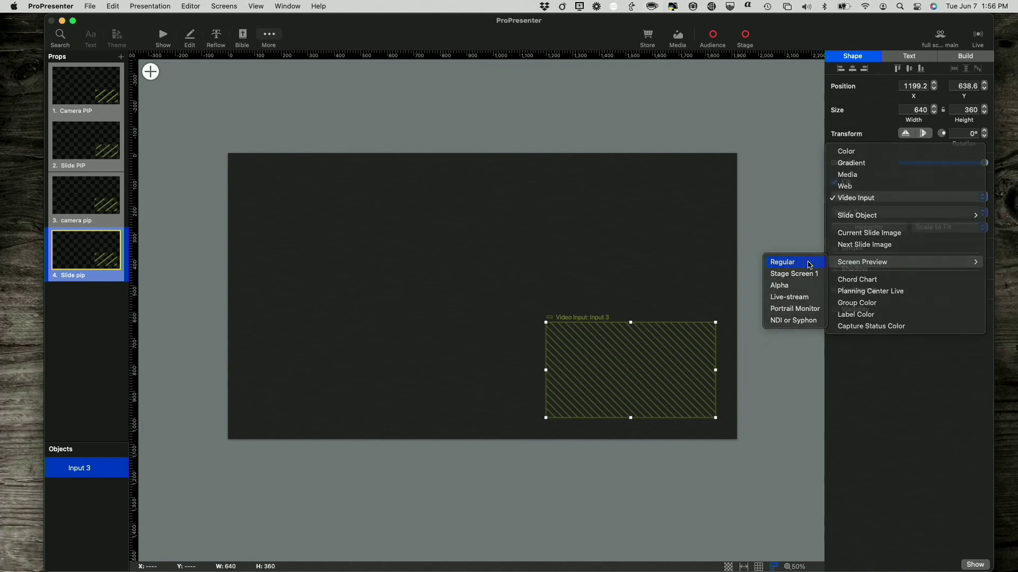
pyautogui.click(783, 264)
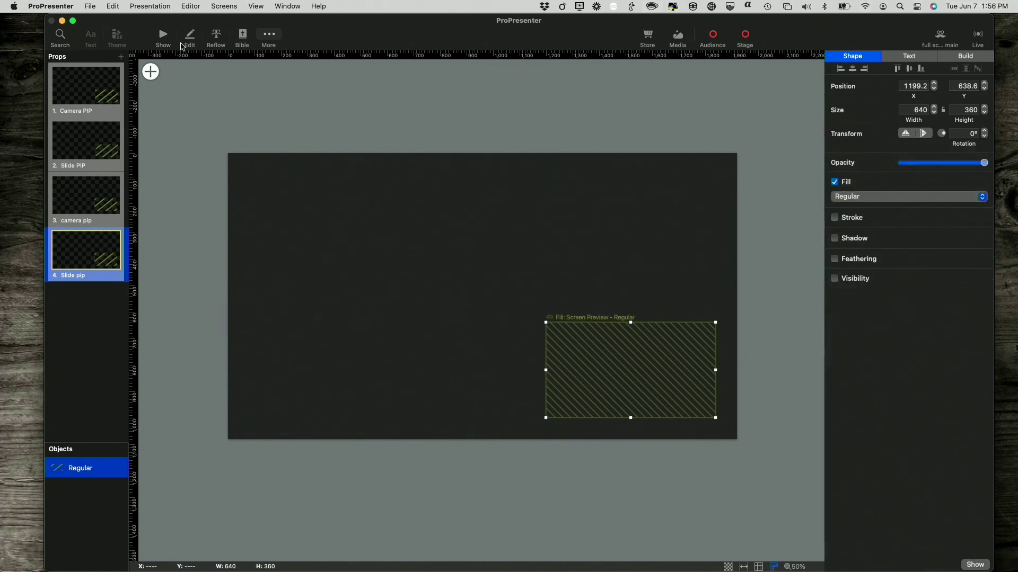
pyautogui.click(159, 42)
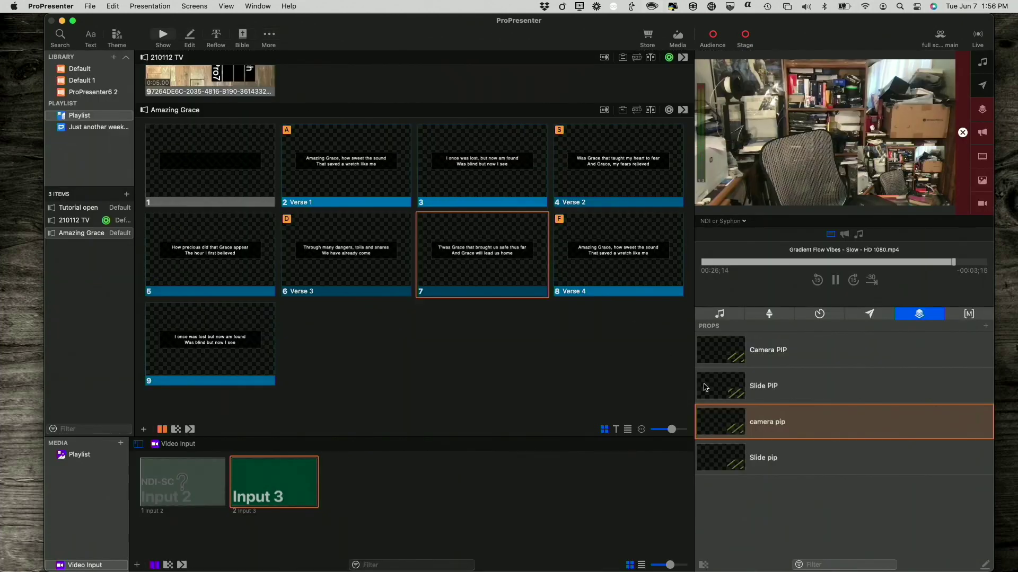
# Turn on Slide pip, test it with slides 8, 4, 3, 2 and 6, and show the Macros list
pyautogui.click(765, 462)
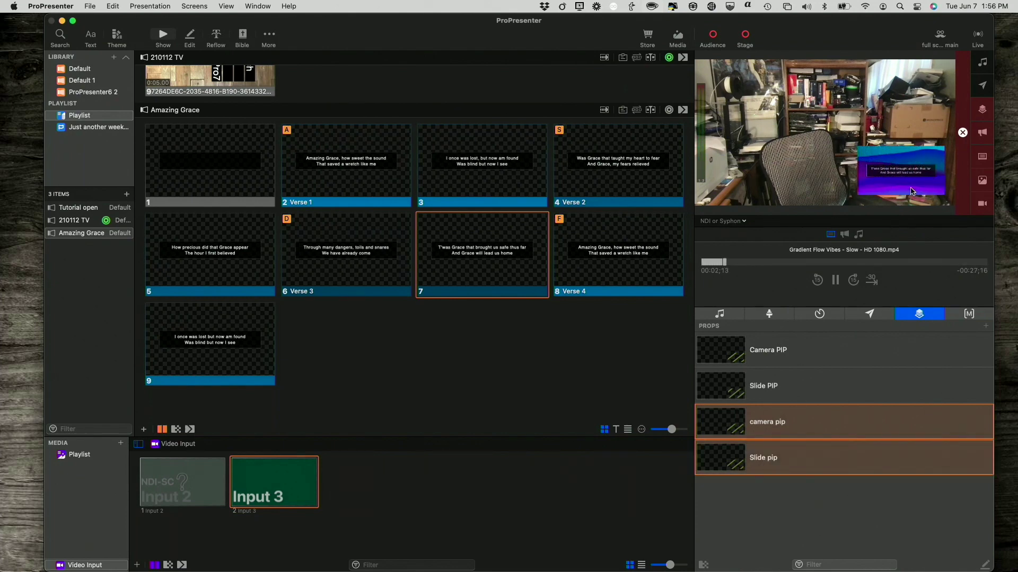
pyautogui.click(627, 258)
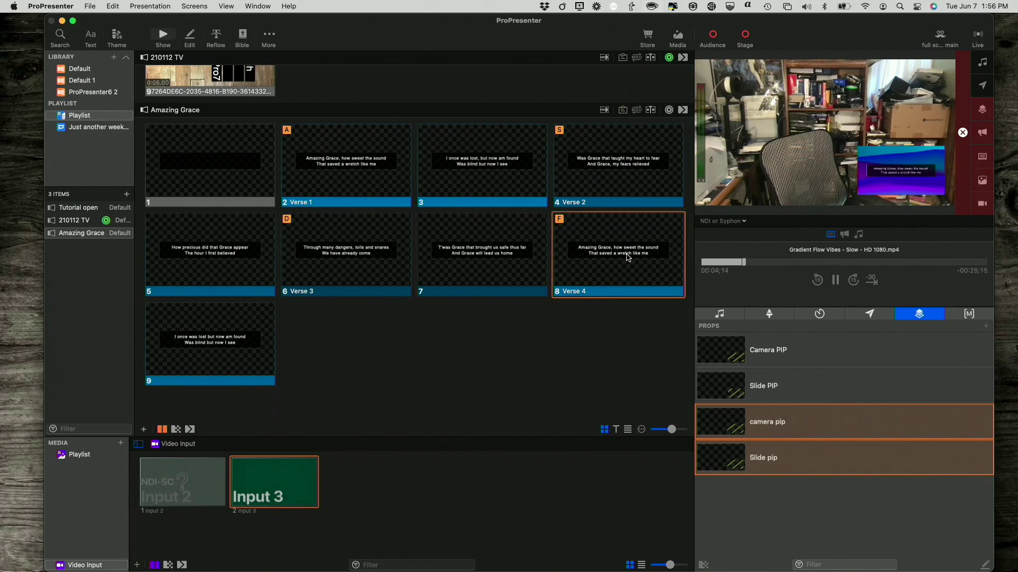
pyautogui.click(597, 176)
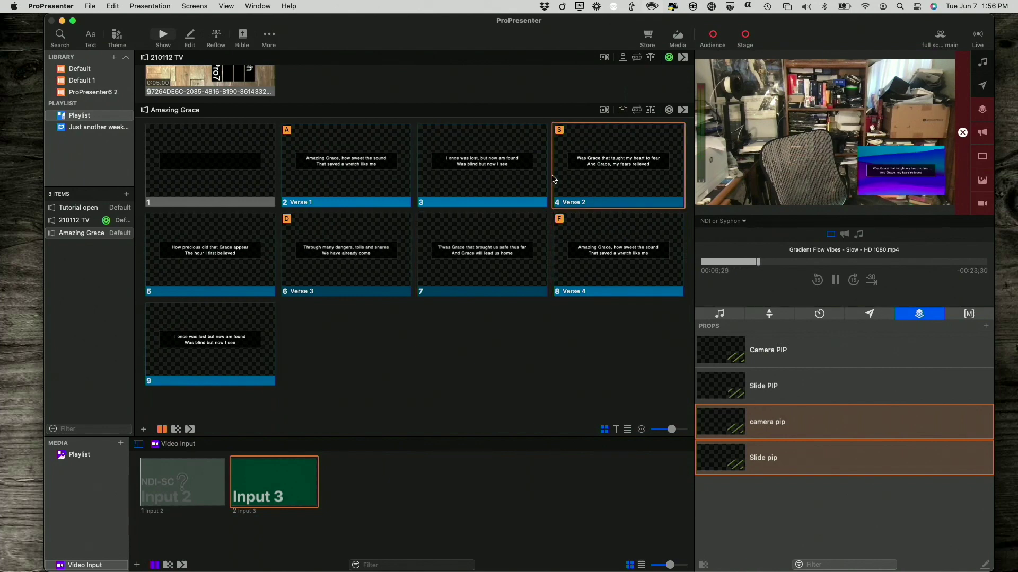
pyautogui.click(495, 178)
pyautogui.click(370, 183)
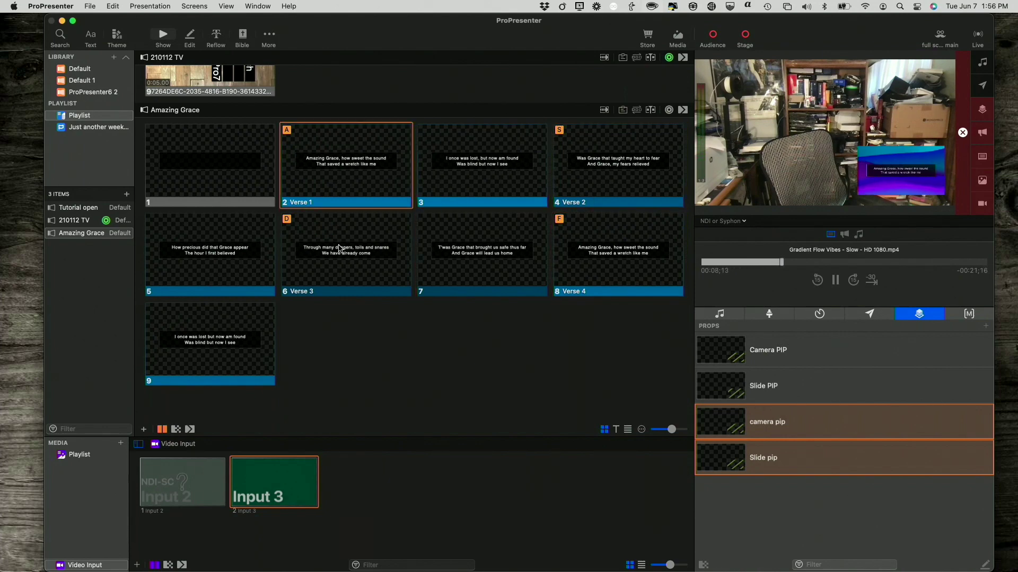
pyautogui.click(341, 249)
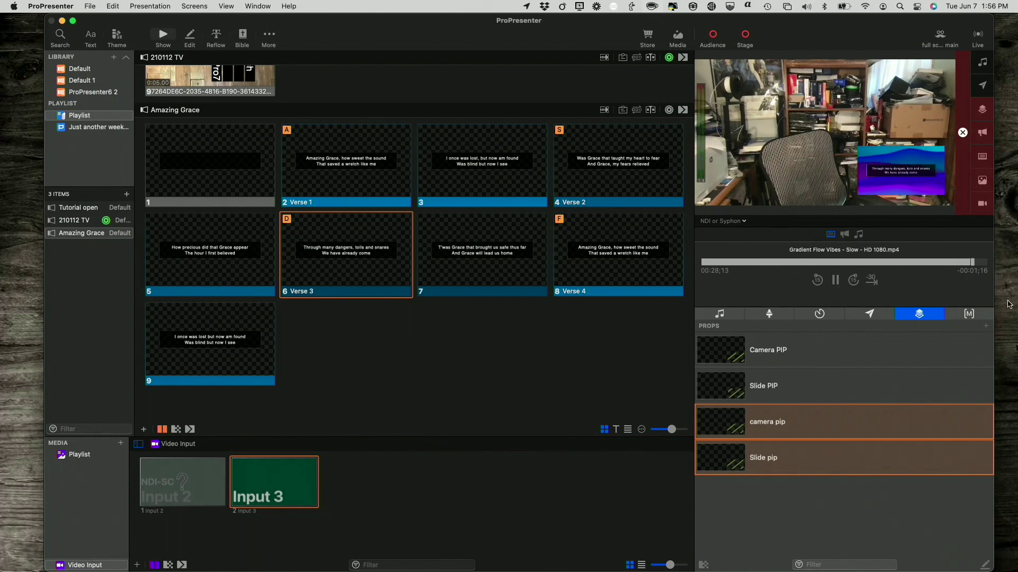
pyautogui.click(972, 314)
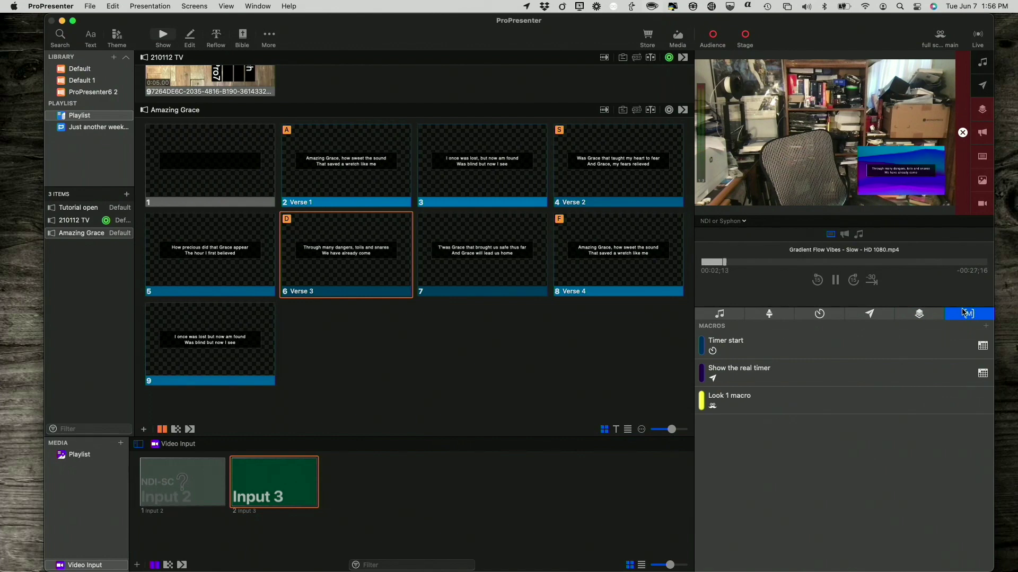
# Add a new macro and name it 'full screen lyrics & pip of video'
pyautogui.click(986, 327)
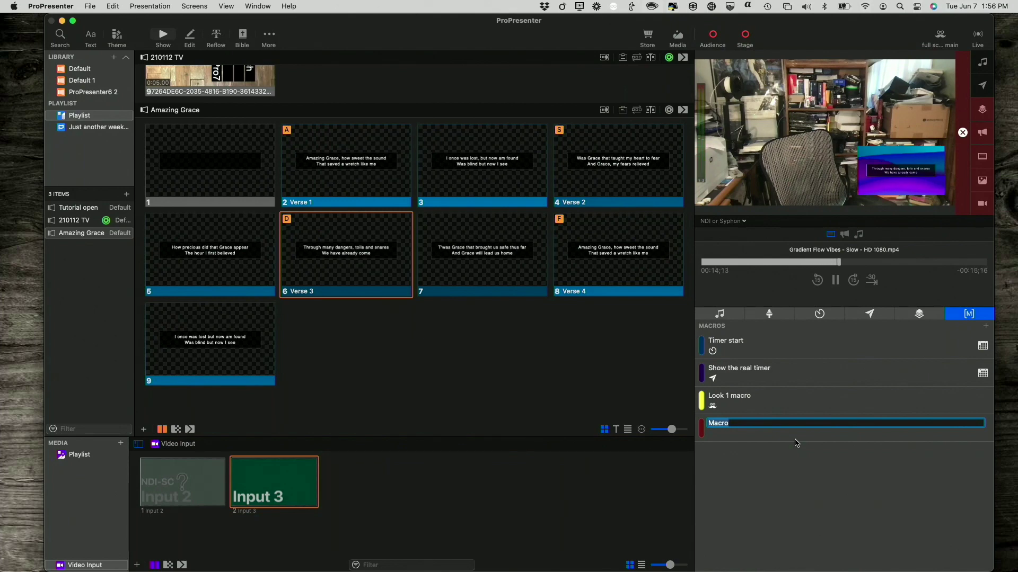
pyautogui.press('BackSpace')
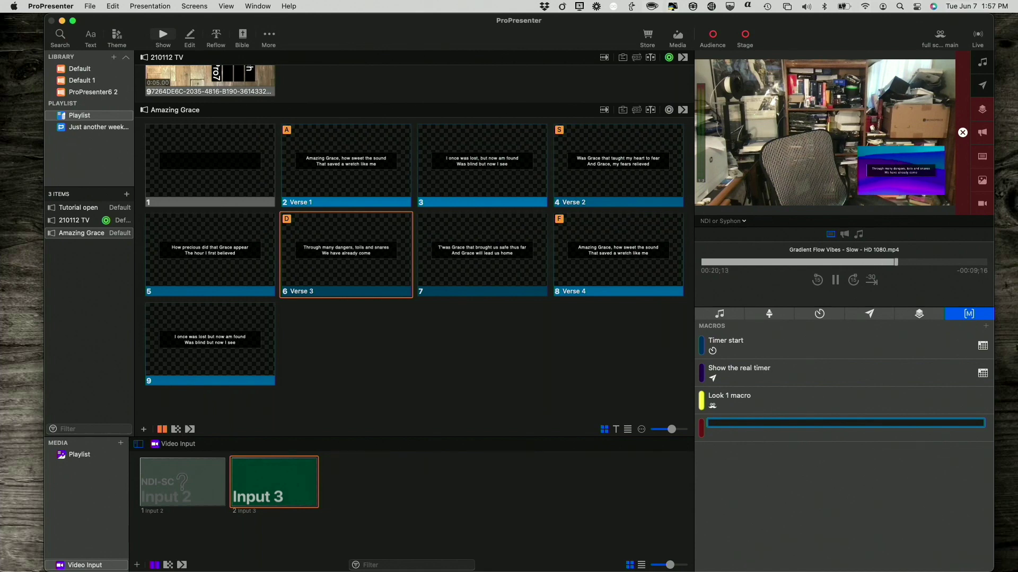
pyautogui.write('full screen lyri')
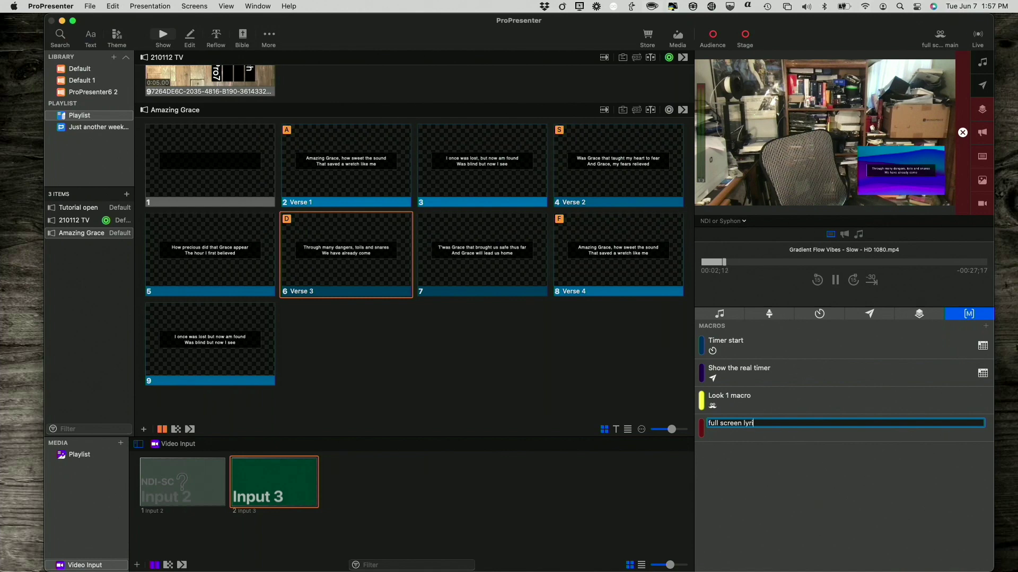
pyautogui.write('cs')
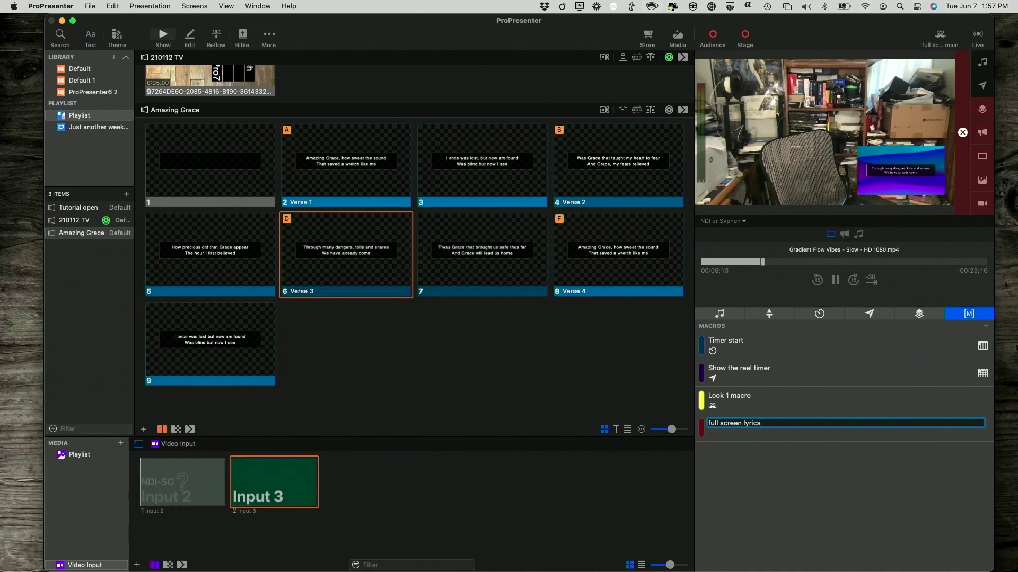
pyautogui.write(' & pip o')
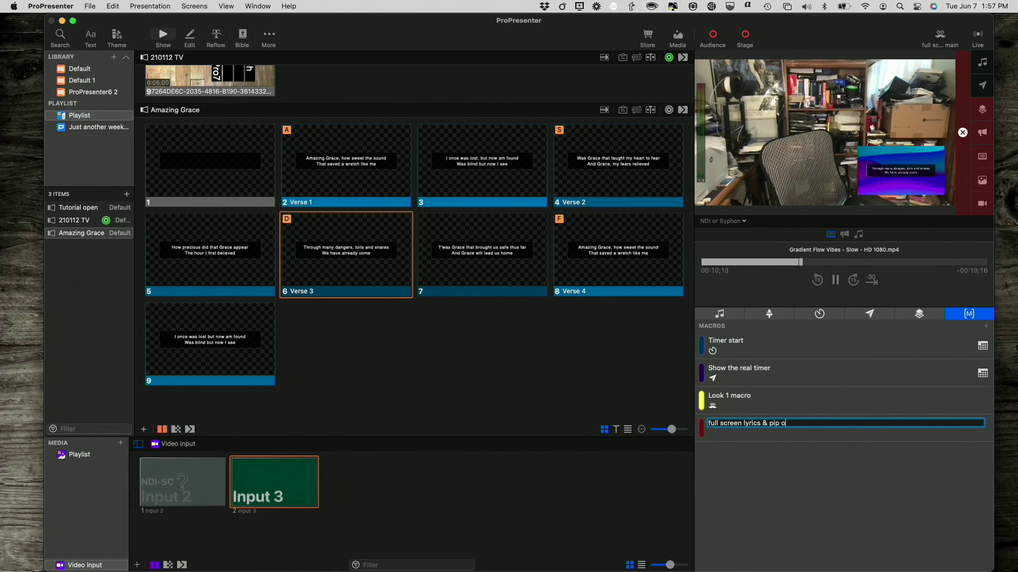
pyautogui.write('f video')
pyautogui.press('Return')
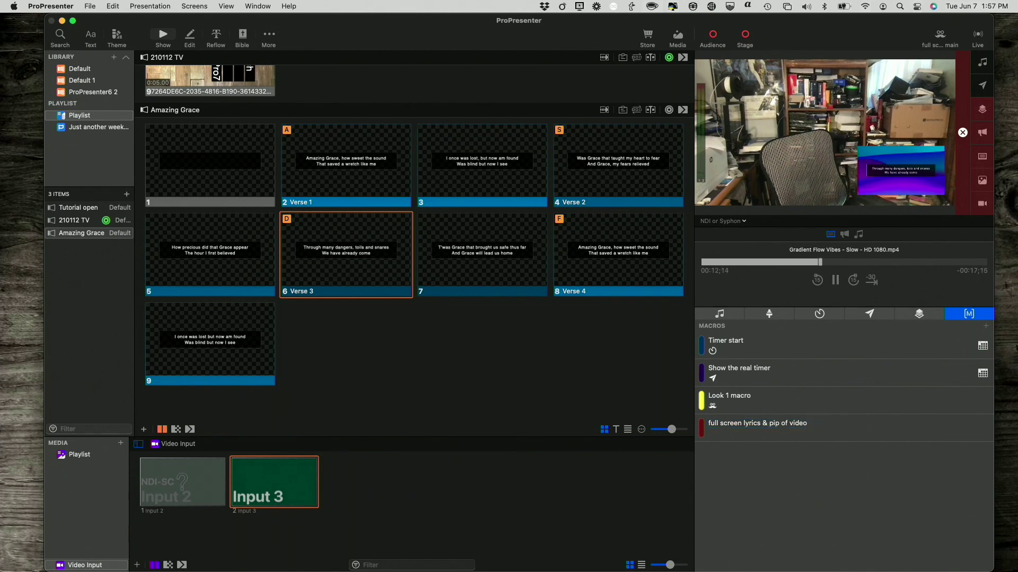
# Add an Audience Look action set to Default to the macro
pyautogui.rightClick(757, 435)
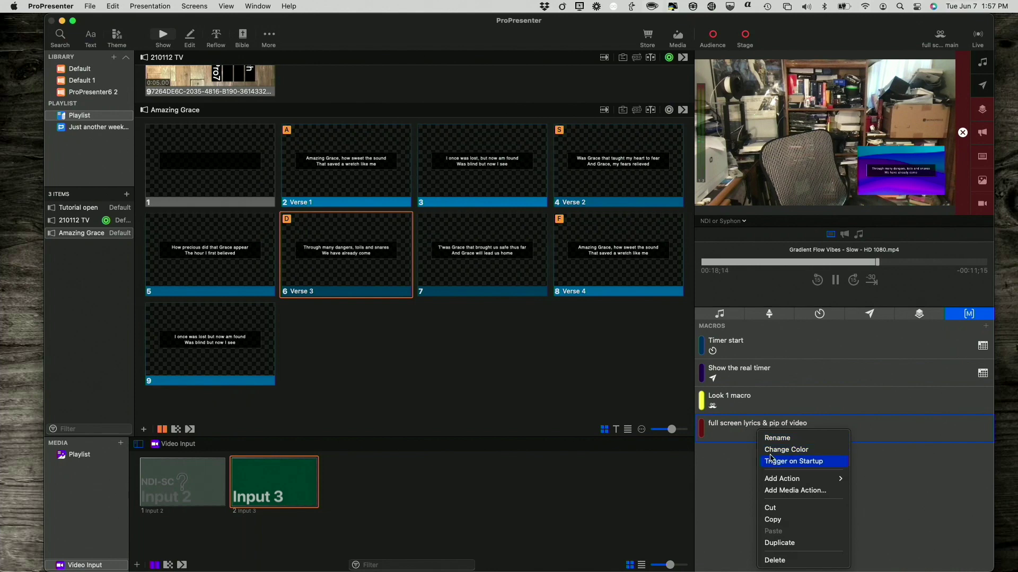
pyautogui.moveTo(779, 477)
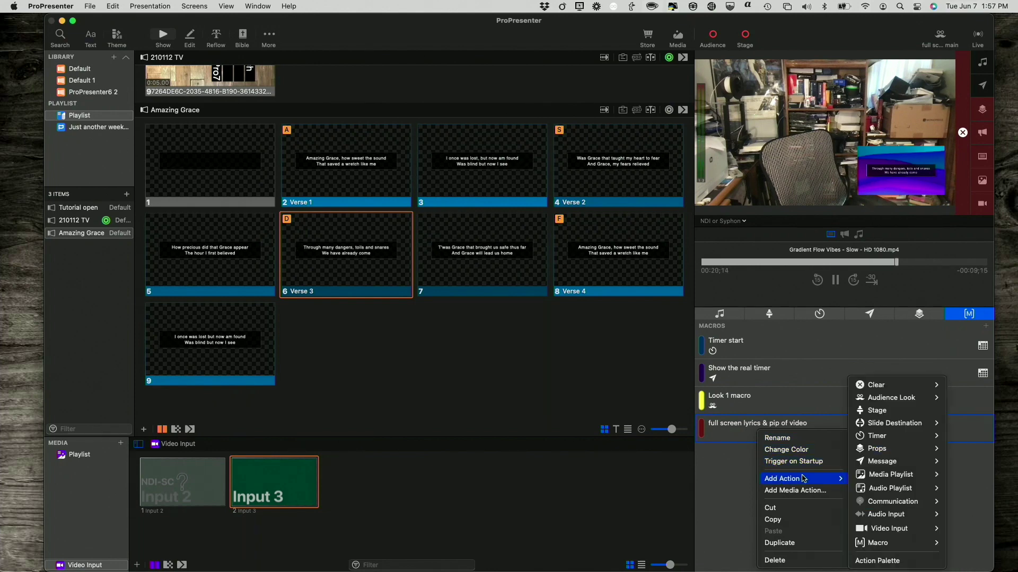
pyautogui.moveTo(872, 454)
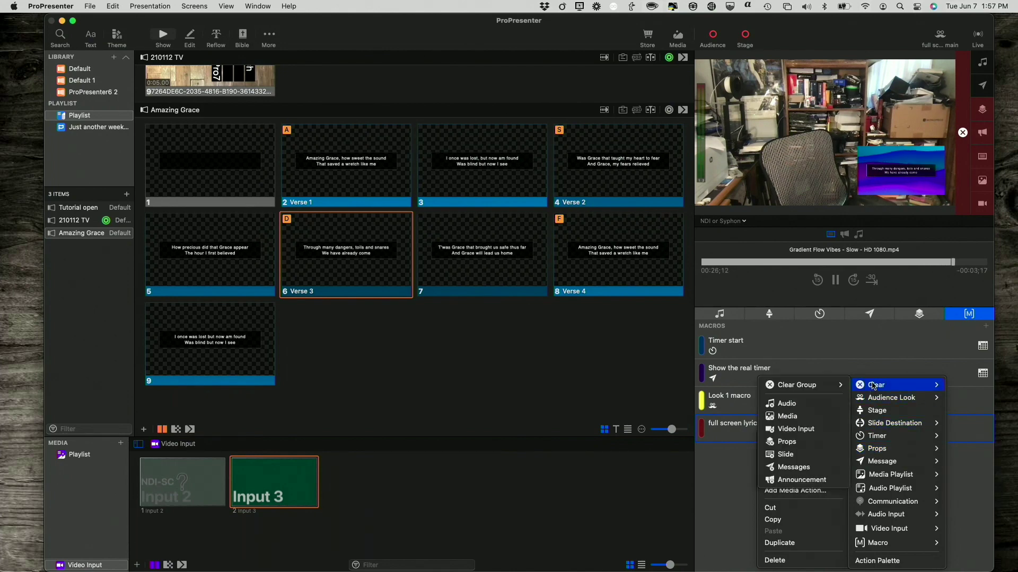
pyautogui.moveTo(873, 399)
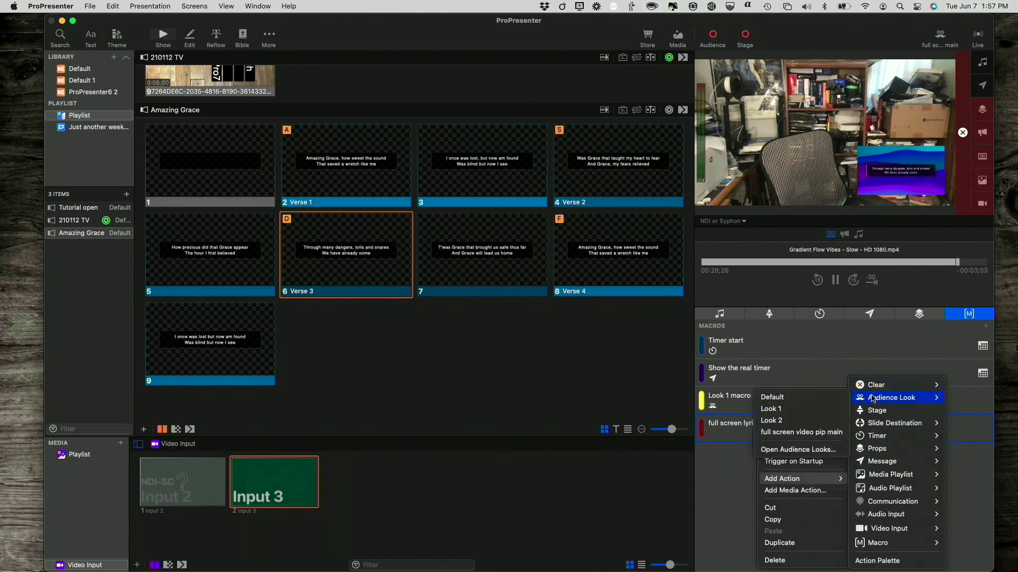
pyautogui.click(801, 401)
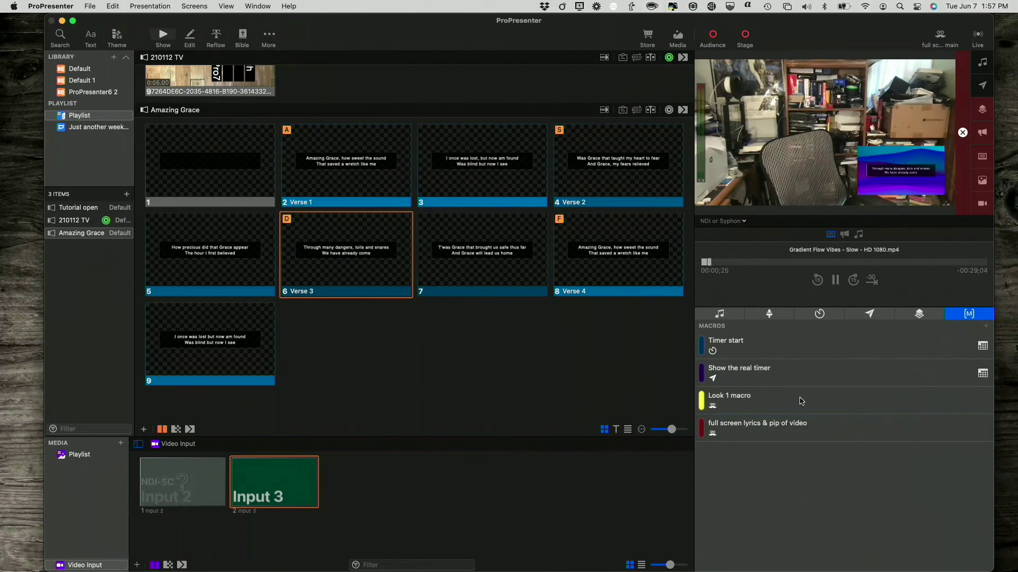
# Add a camera pip Props action to the macro and trigger the macro
pyautogui.rightClick(813, 429)
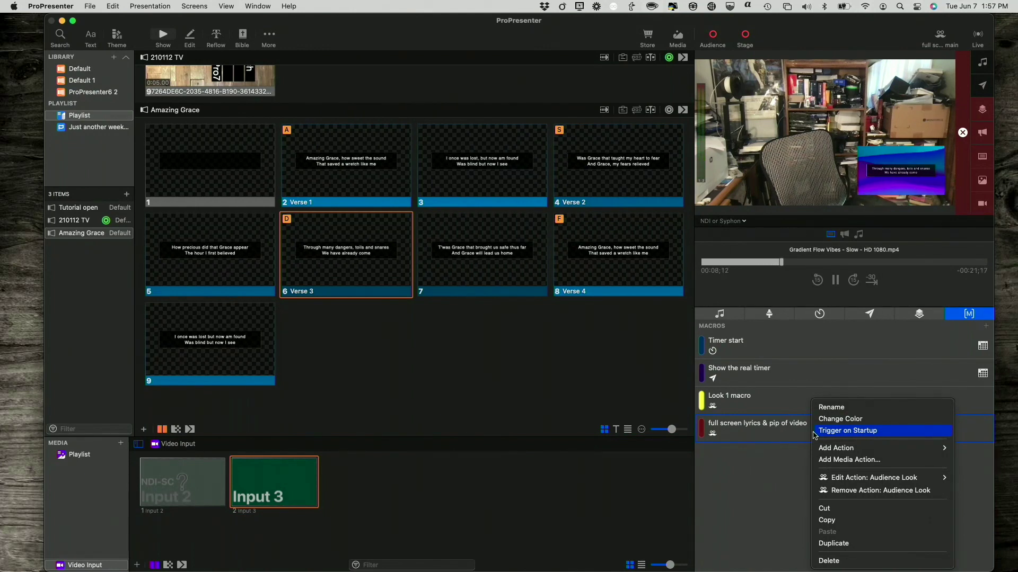
pyautogui.moveTo(822, 448)
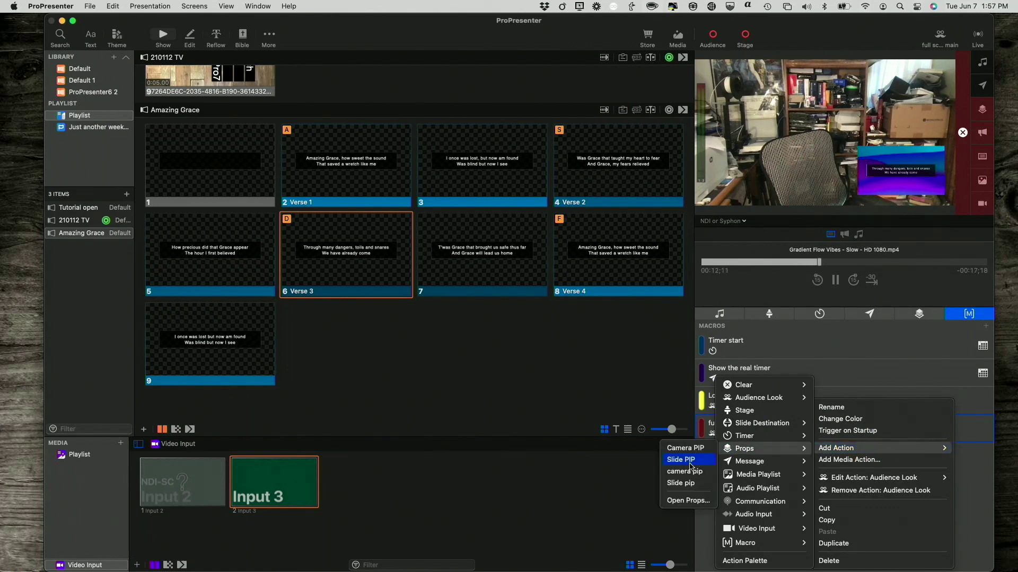
pyautogui.click(689, 476)
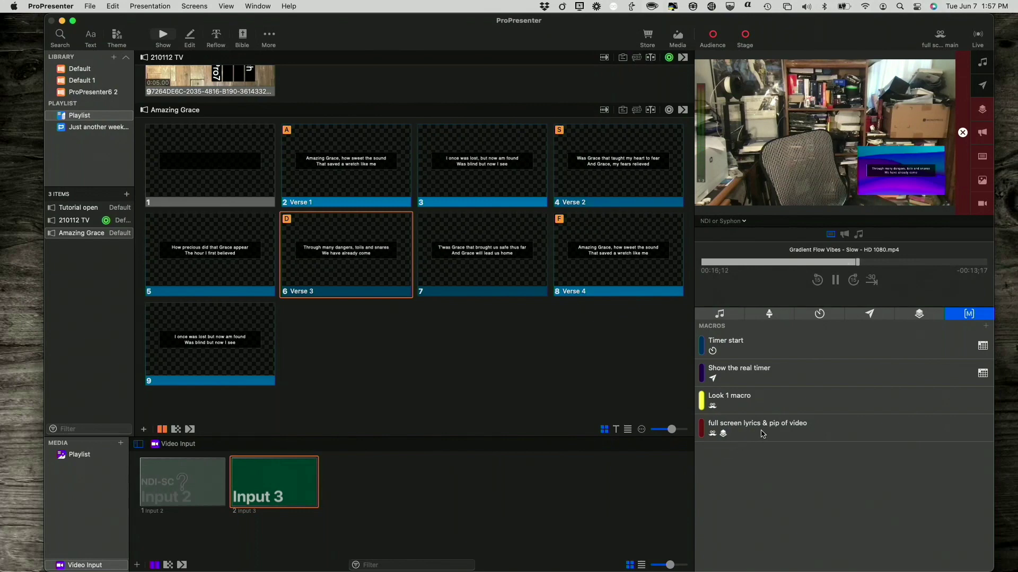
pyautogui.click(762, 434)
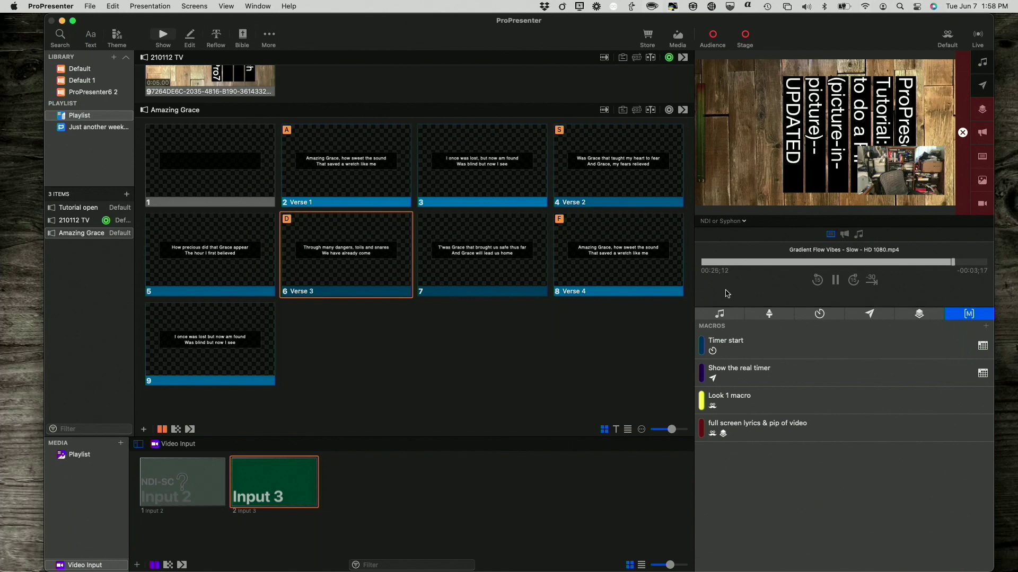
# Switch the live audience look to Look 1, then to Look 2
pyautogui.click(948, 36)
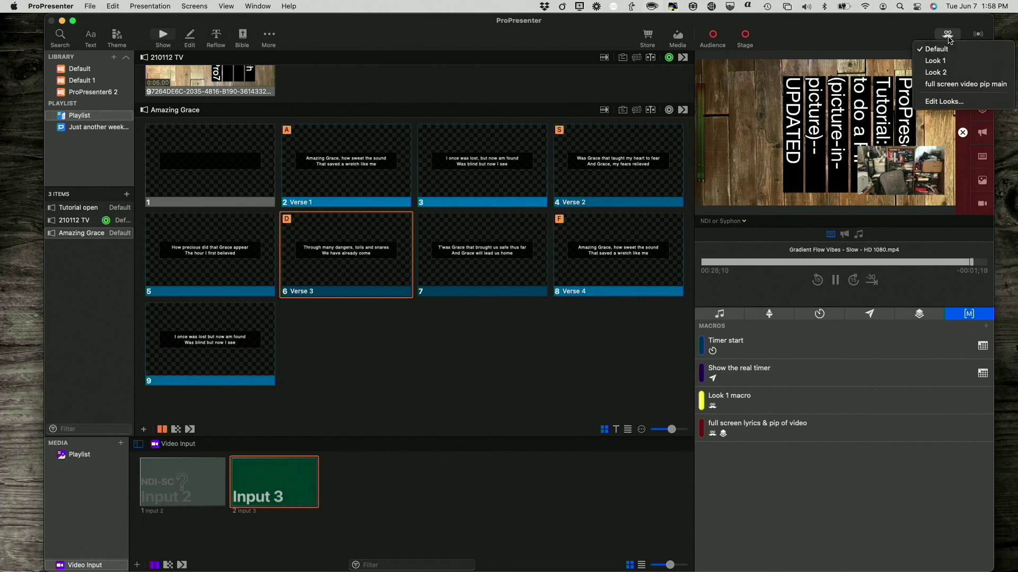
pyautogui.click(948, 61)
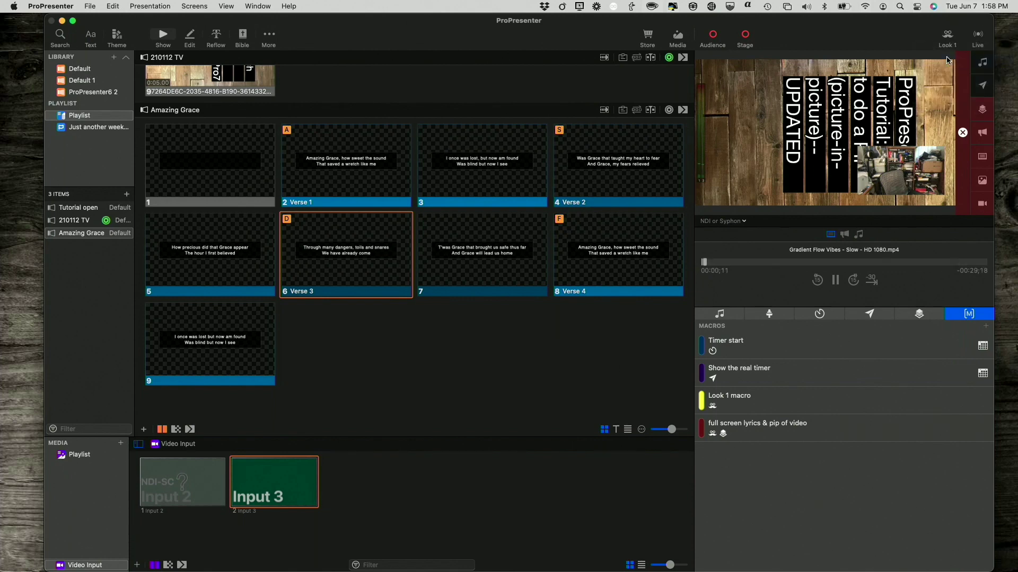
pyautogui.click(951, 36)
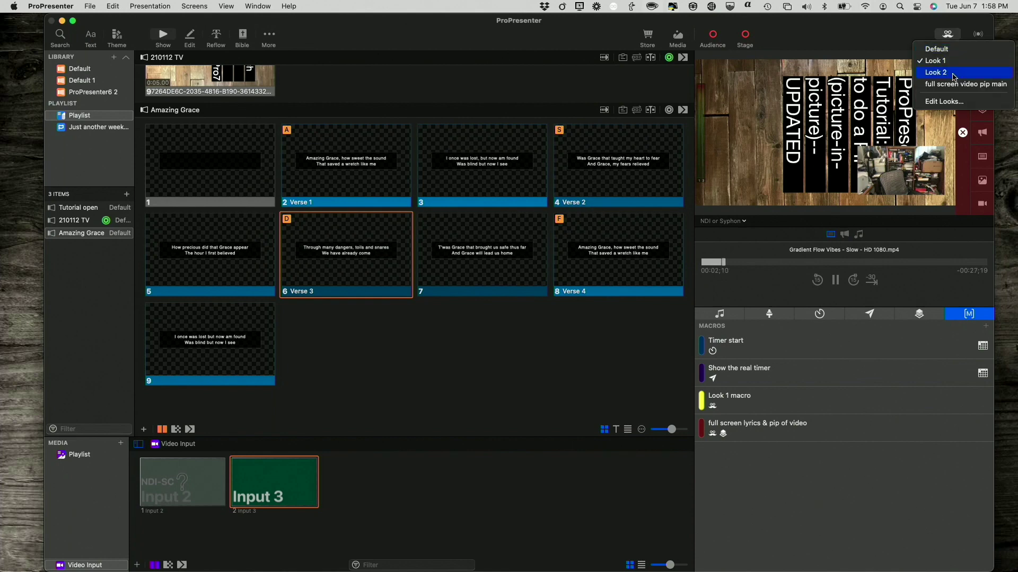
pyautogui.click(953, 75)
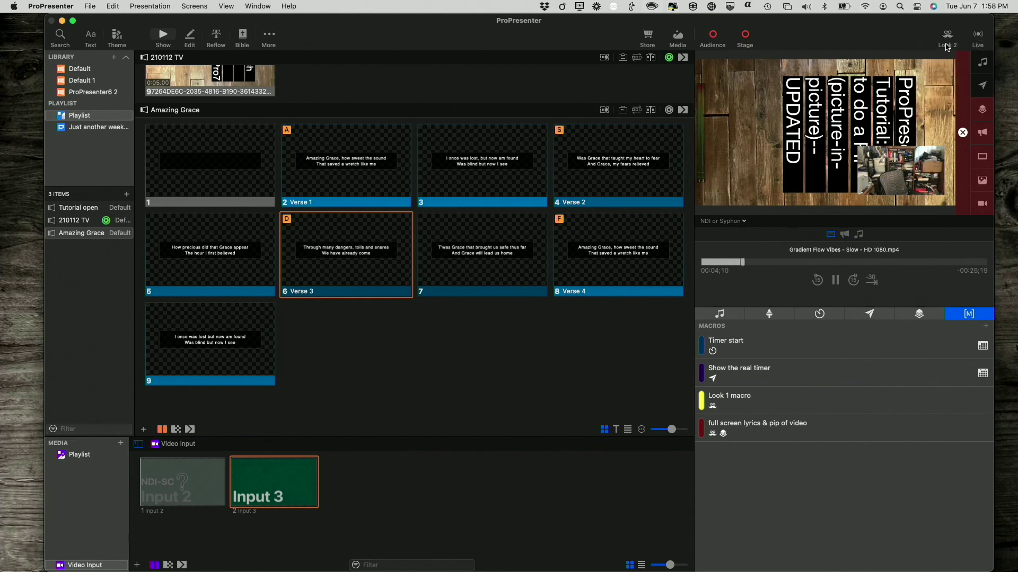
pyautogui.click(194, 6)
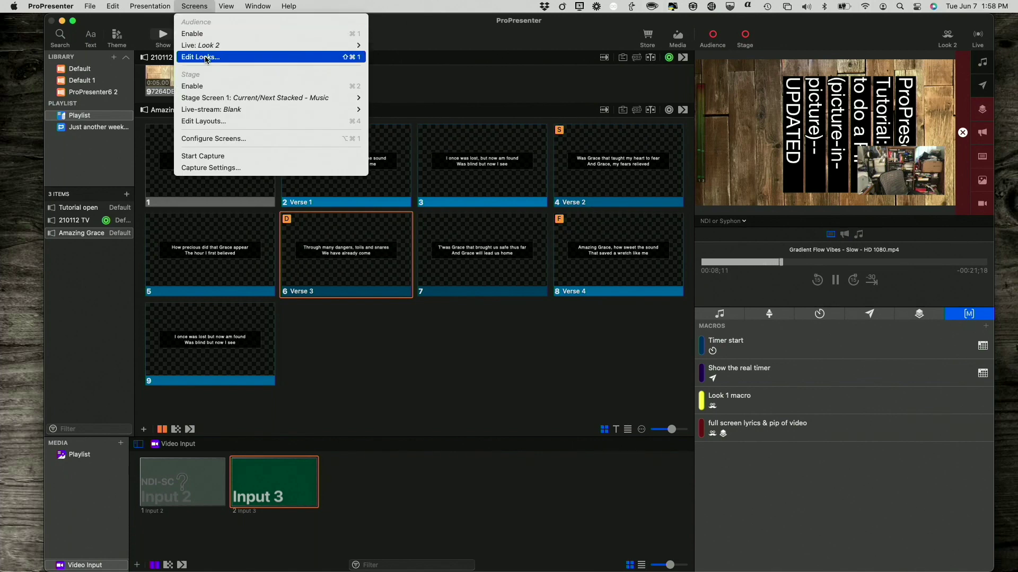
# Open the Looks editor and review the Default and Look 1 settings
pyautogui.click(207, 59)
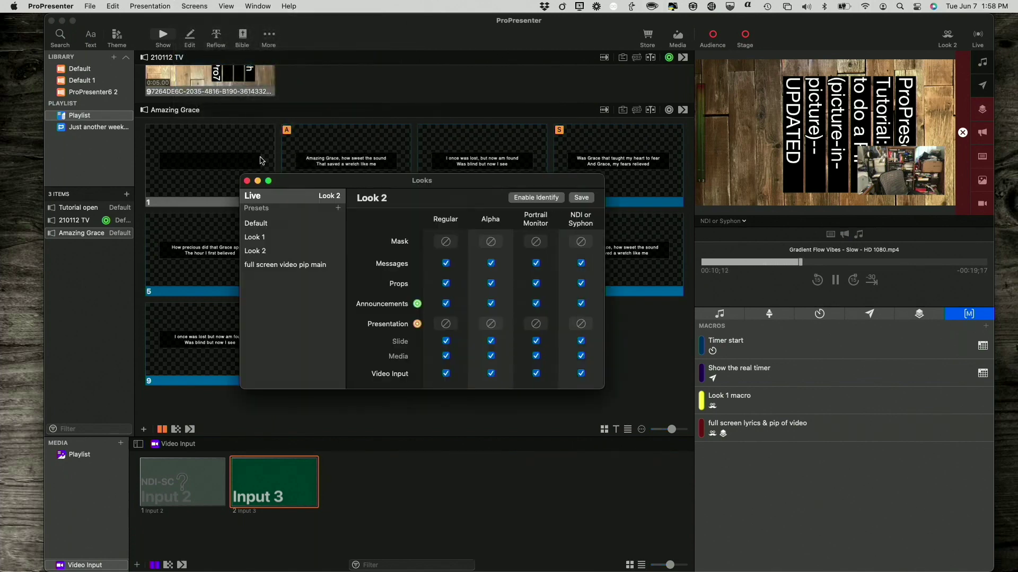
pyautogui.click(248, 224)
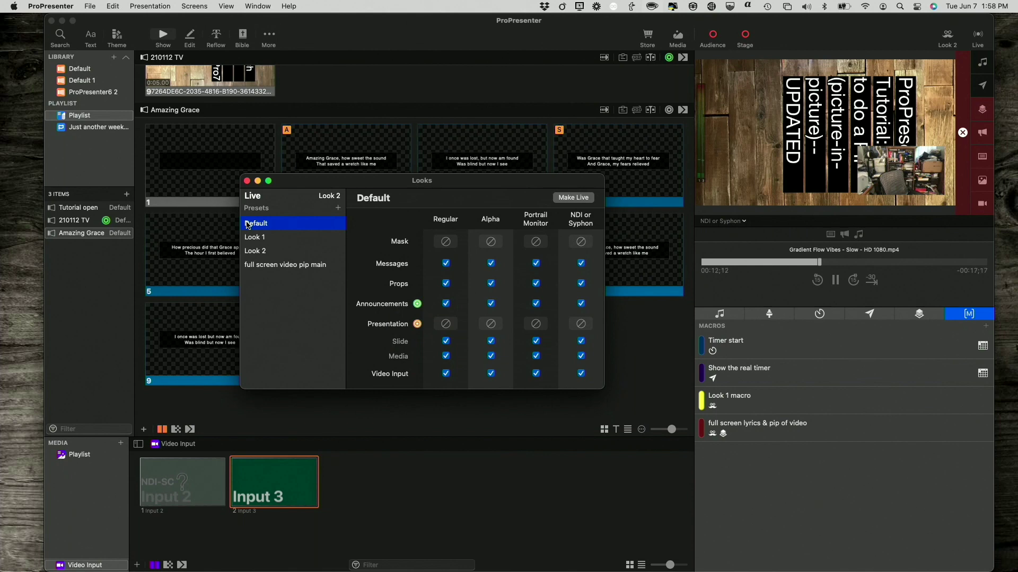
pyautogui.click(251, 240)
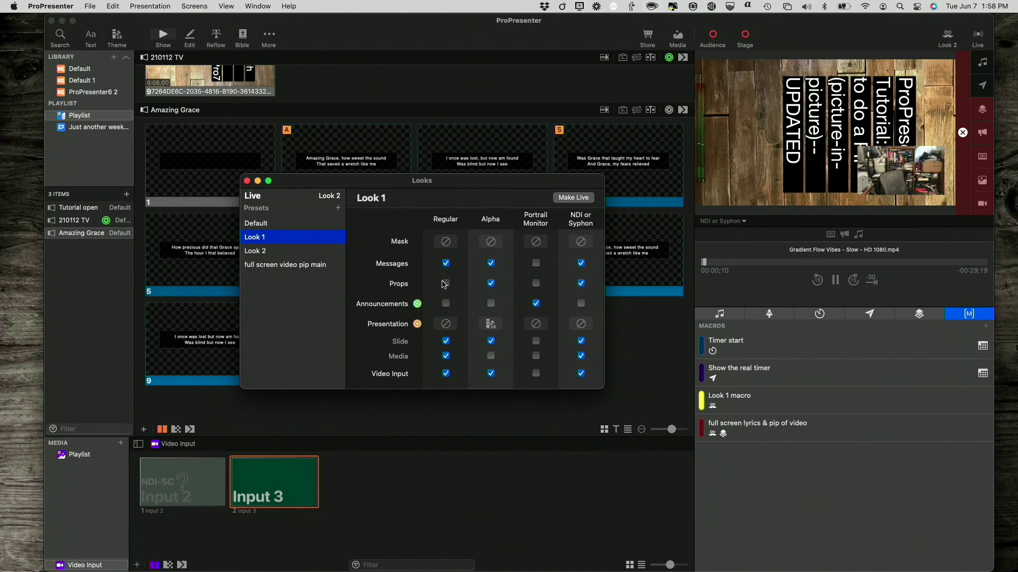
# Rename Look 1 to 'full screen lyrics pip video', make it live, and close the editor
pyautogui.rightClick(261, 238)
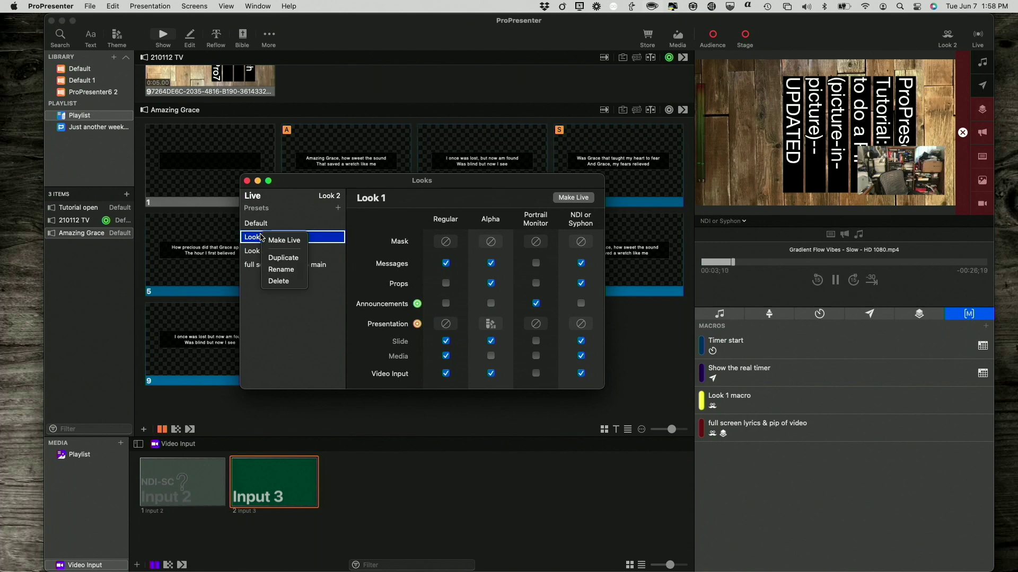
pyautogui.click(272, 269)
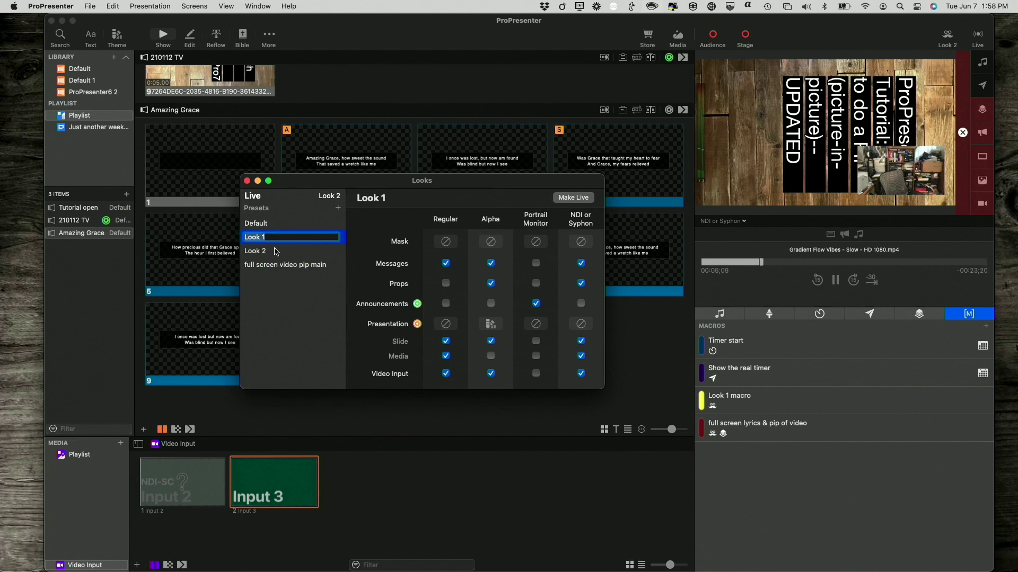
pyautogui.press('BackSpace')
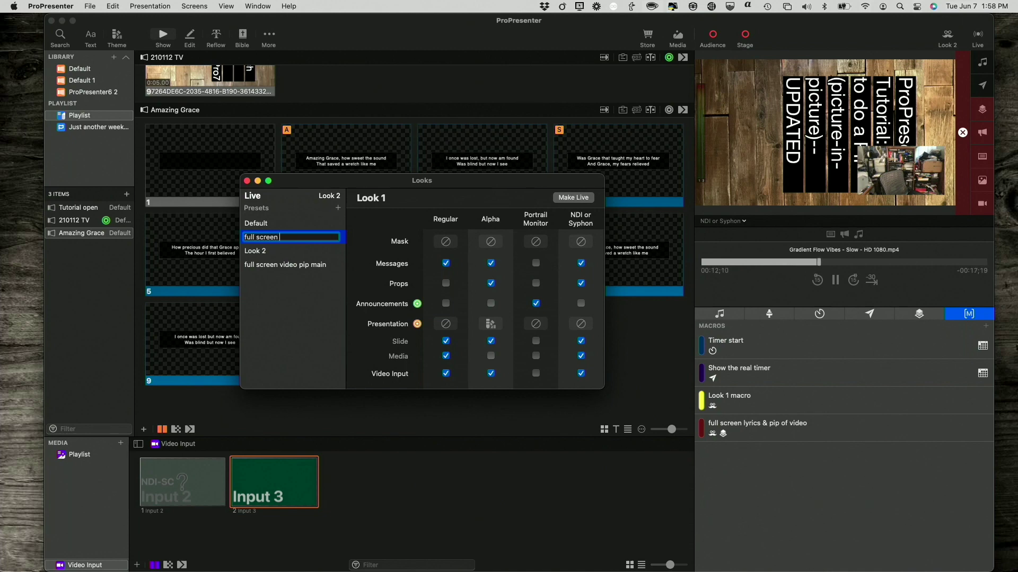
pyautogui.write('full screen lyrics pip video')
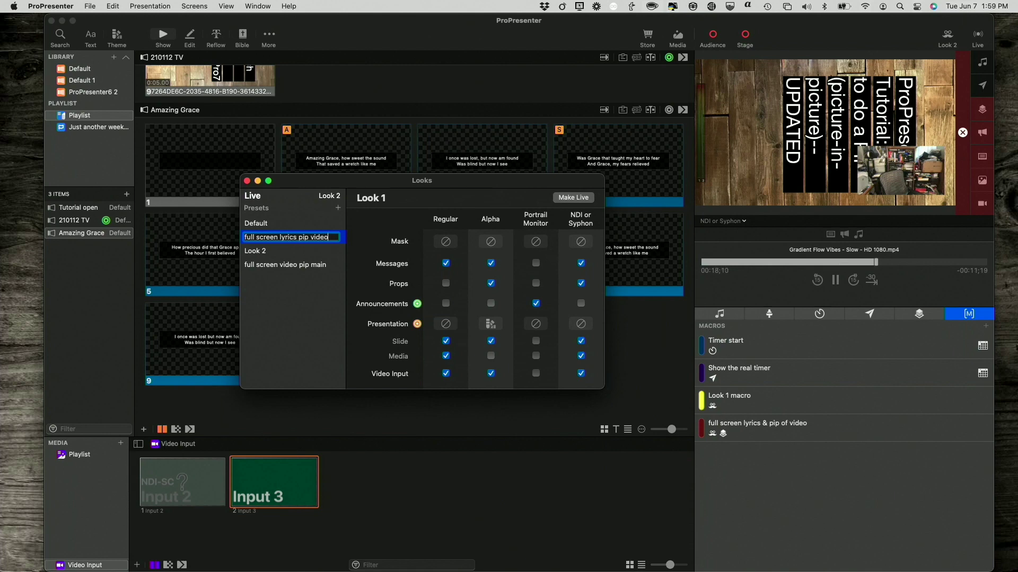
pyautogui.press('Return')
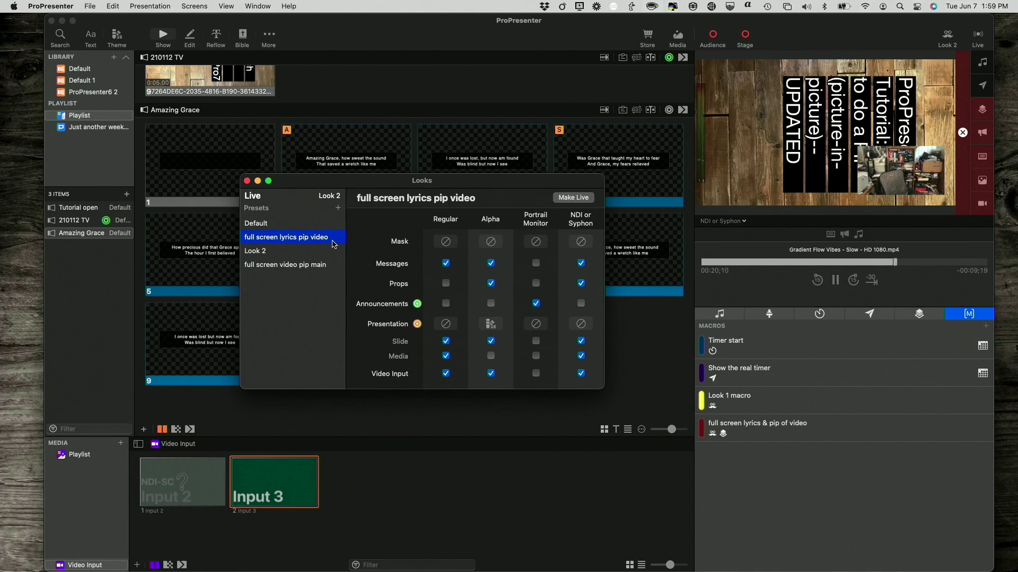
pyautogui.click(581, 200)
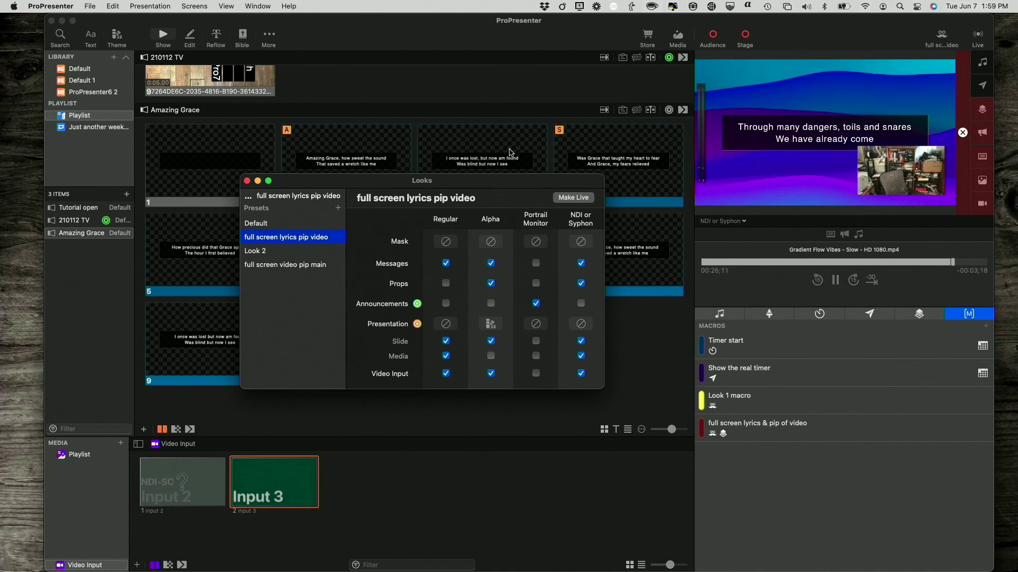
pyautogui.click(247, 182)
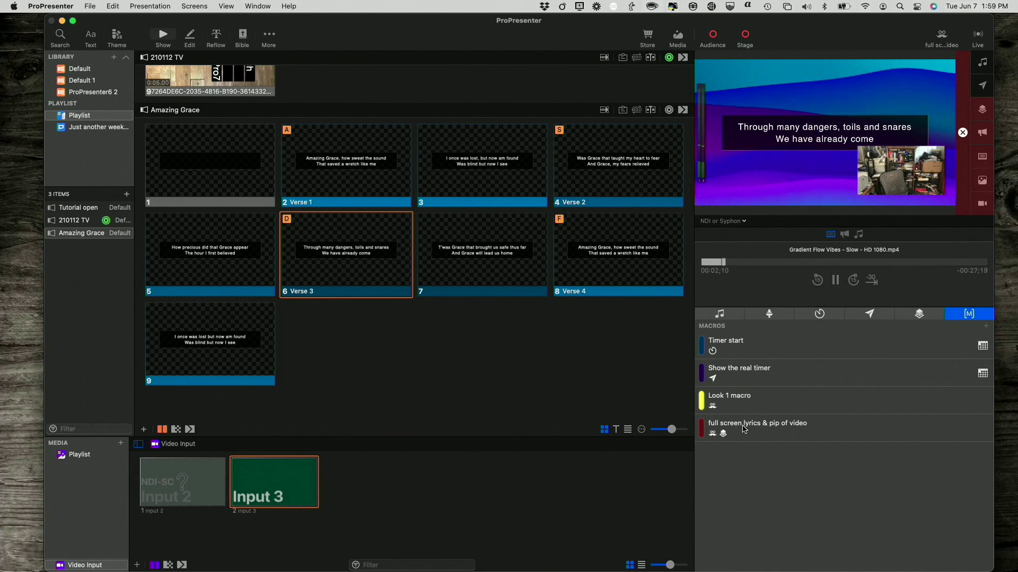
# Add another macro named 'full screen video & pip lyrics'
pyautogui.click(986, 326)
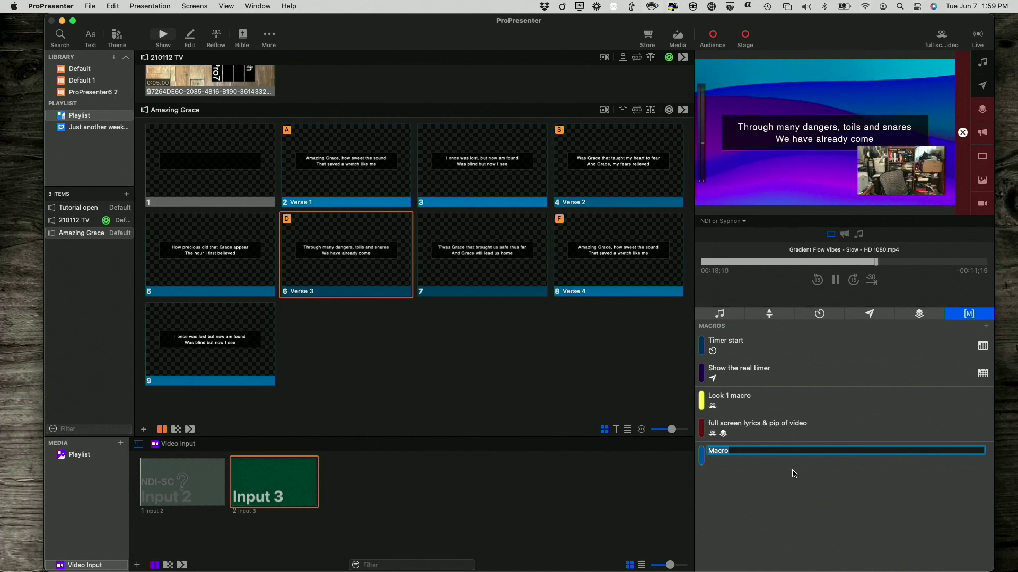
pyautogui.write('ful')
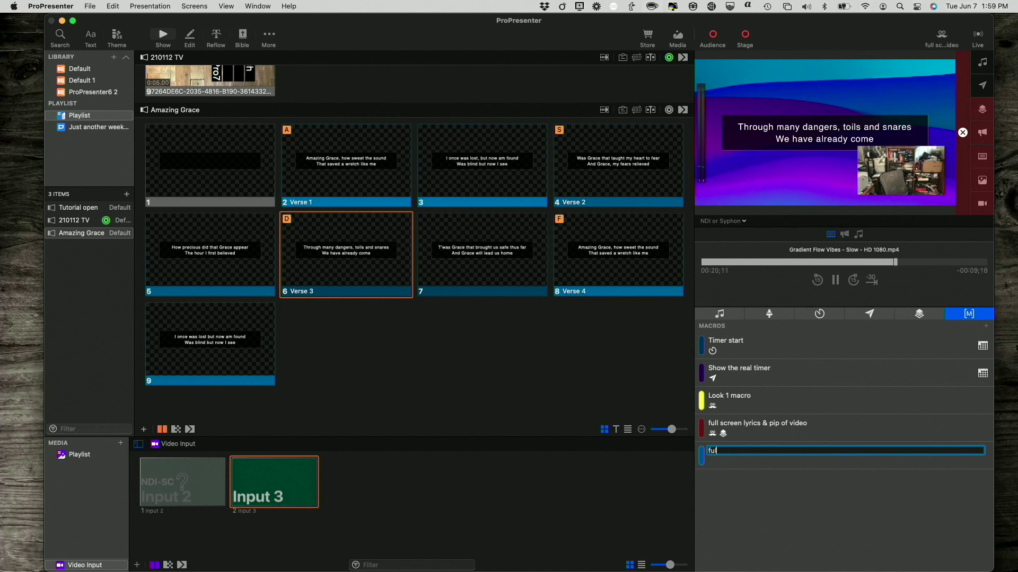
pyautogui.write('l screen ')
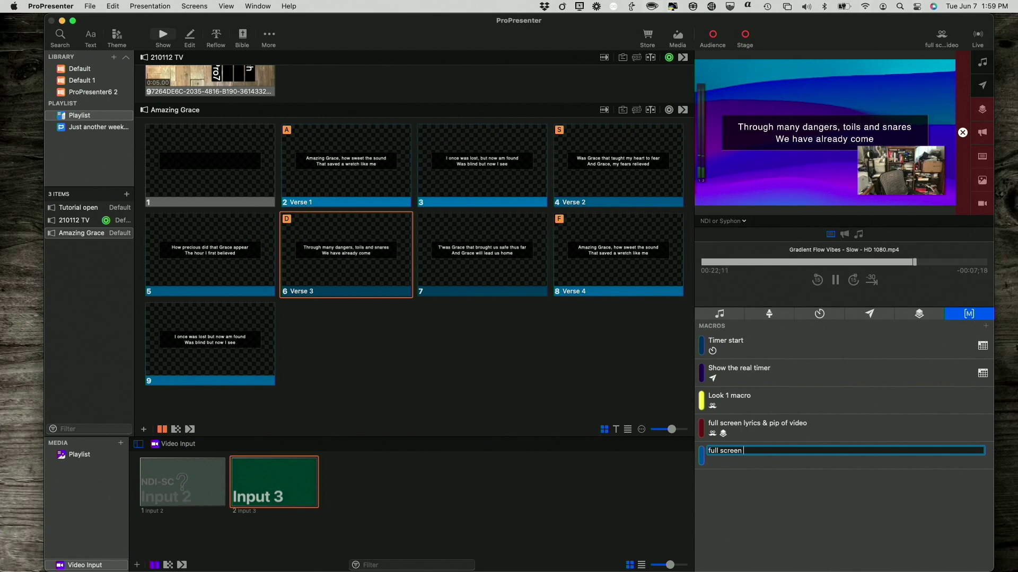
pyautogui.write('video')
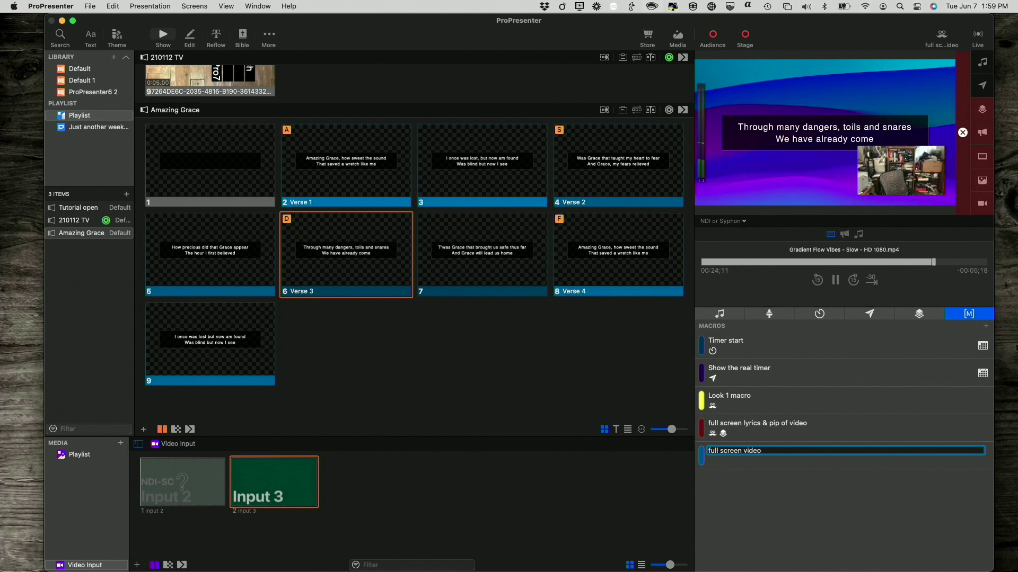
pyautogui.write(' & pi')
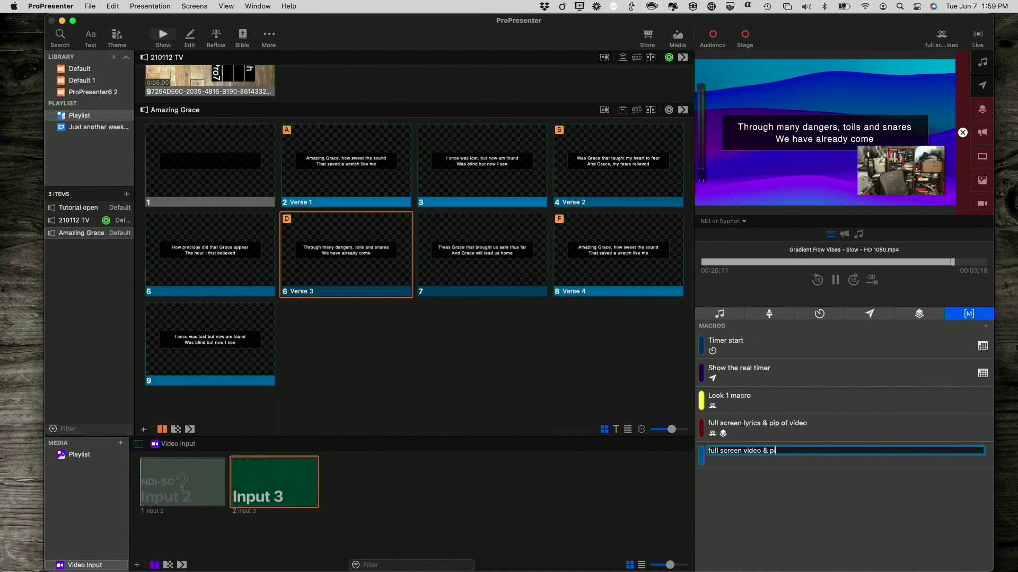
pyautogui.write('p lyrics')
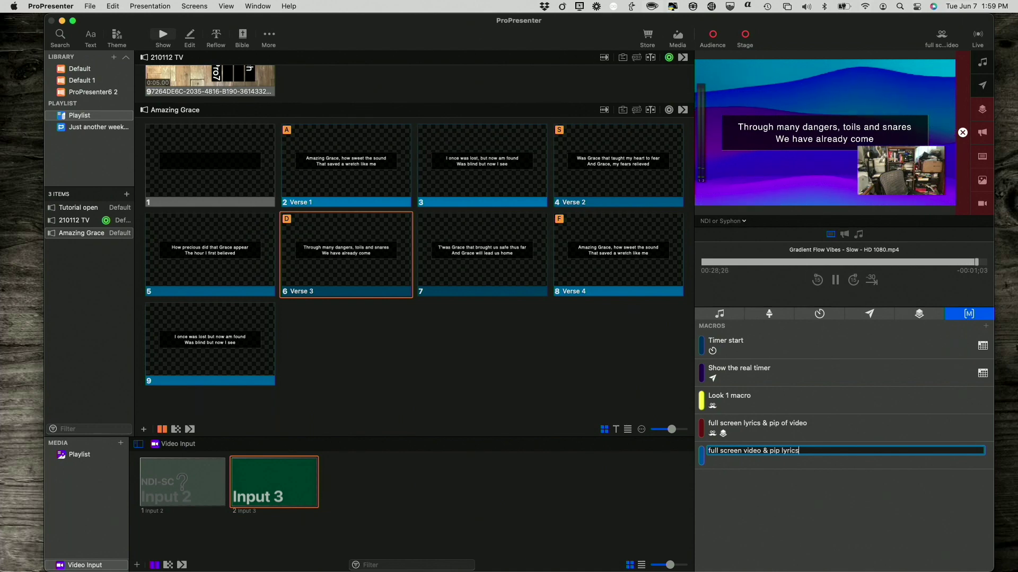
pyautogui.press('Return')
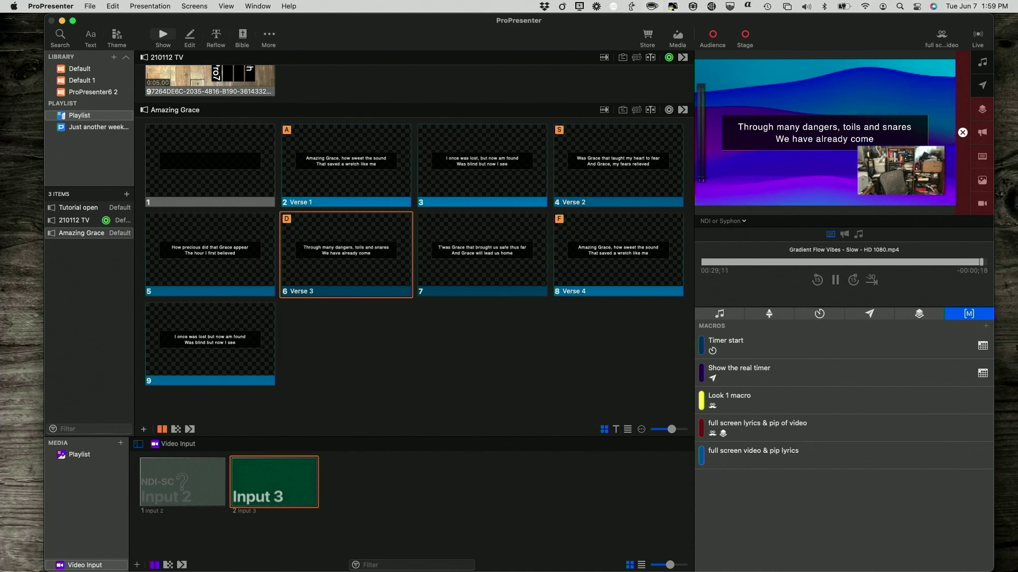
# Add the Audience Look 'full screen video pip main' action to the 'full screen video & pip lyrics' macro
pyautogui.rightClick(772, 462)
pyautogui.moveTo(792, 479)
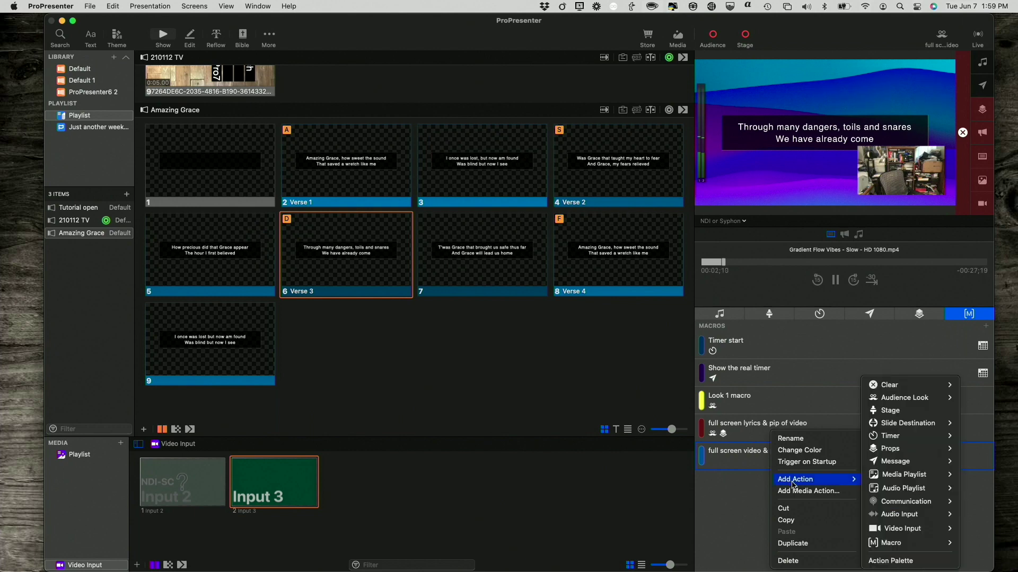
pyautogui.moveTo(895, 478)
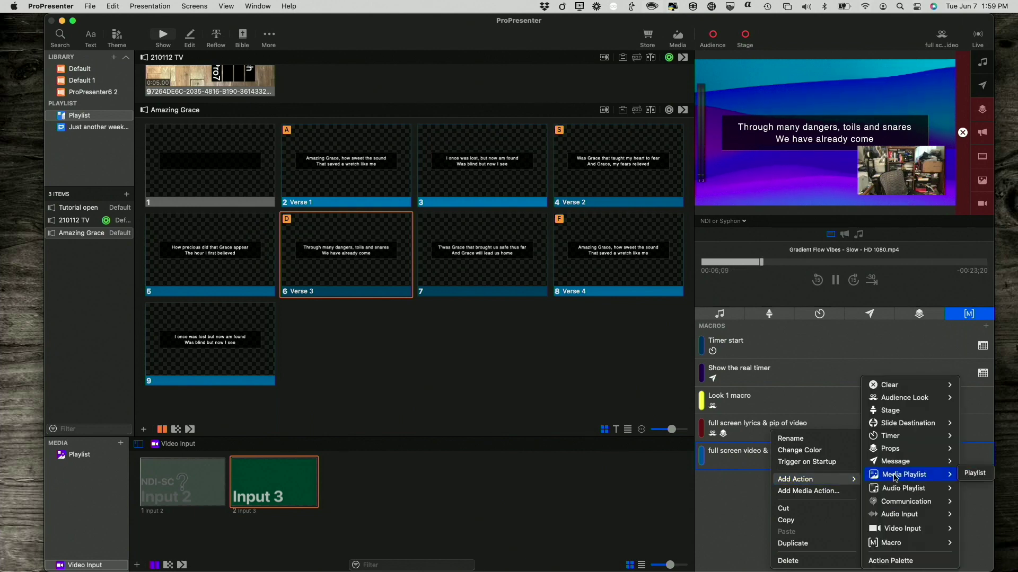
pyautogui.moveTo(898, 401)
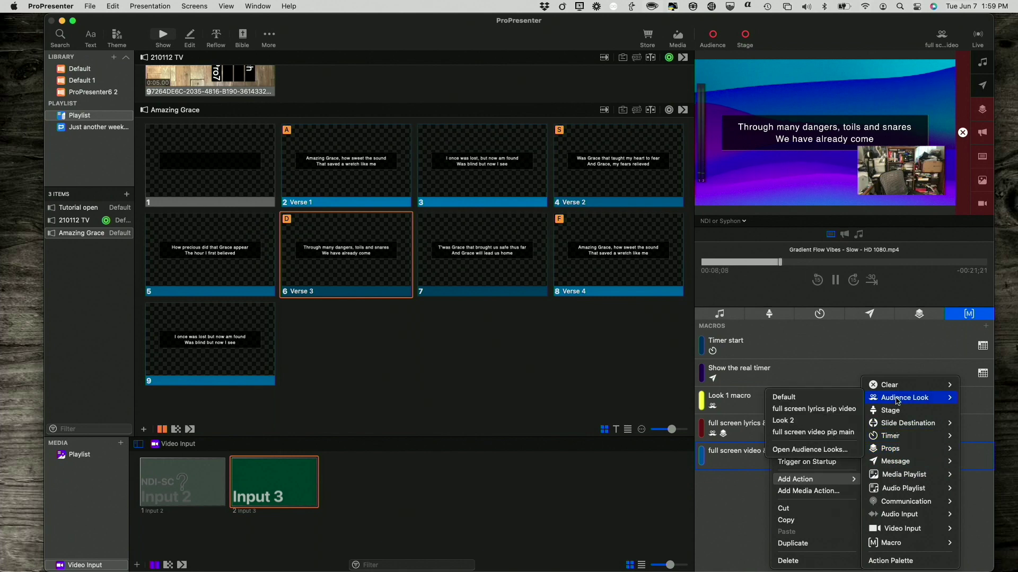
pyautogui.click(841, 435)
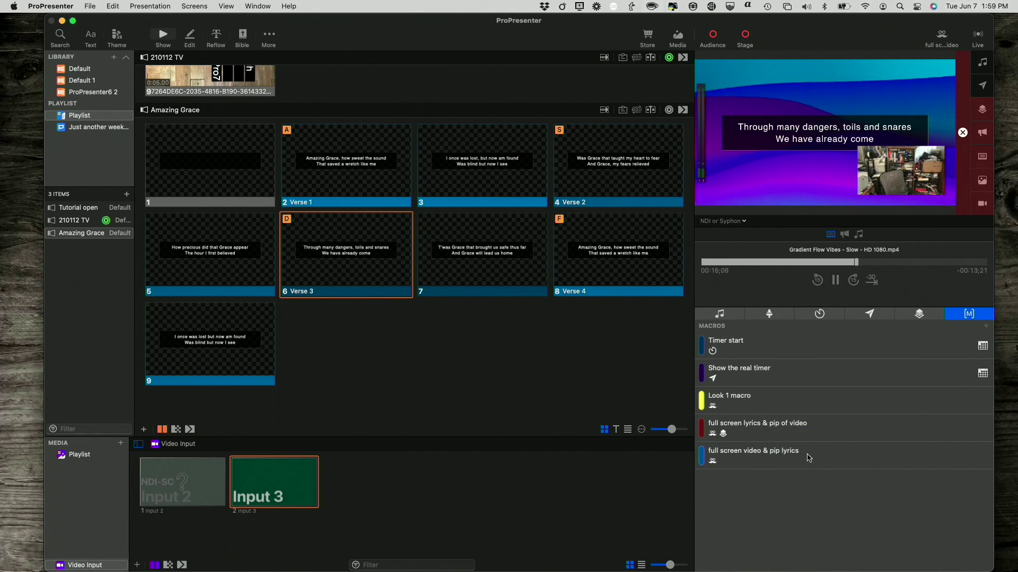
# Add a Clear Props action to the macro
pyautogui.rightClick(810, 458)
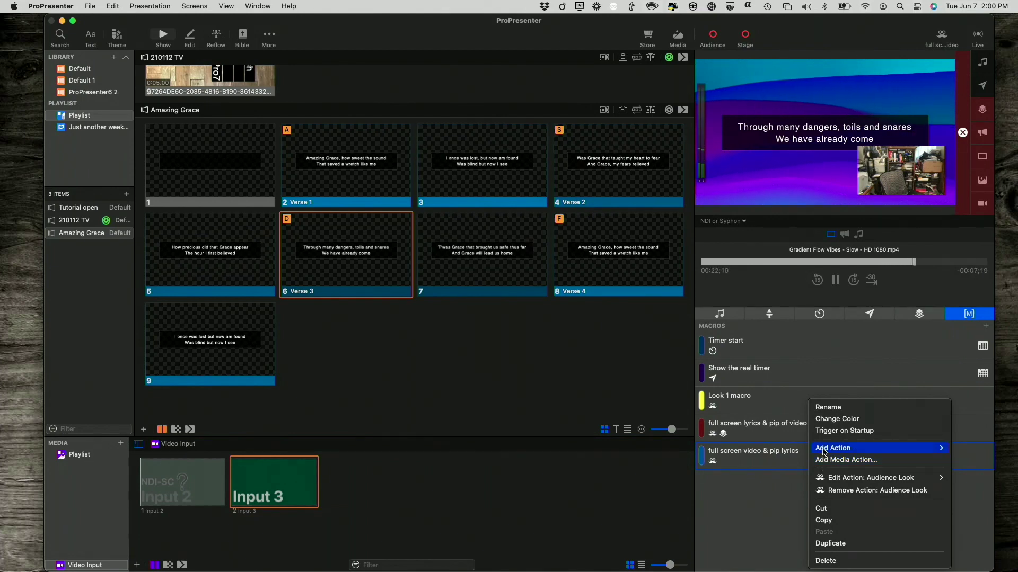
pyautogui.moveTo(824, 449)
pyautogui.moveTo(772, 450)
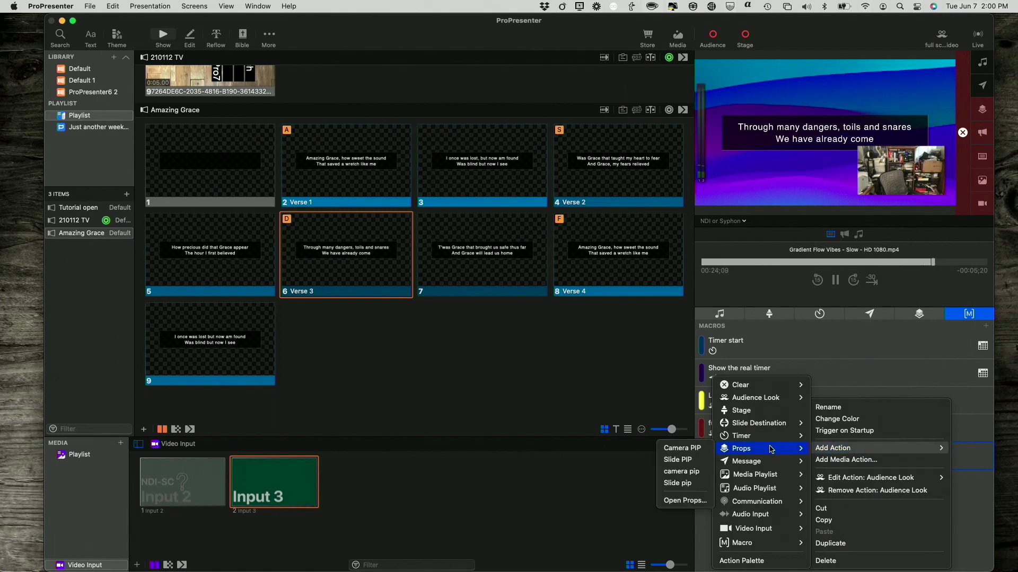
pyautogui.moveTo(771, 385)
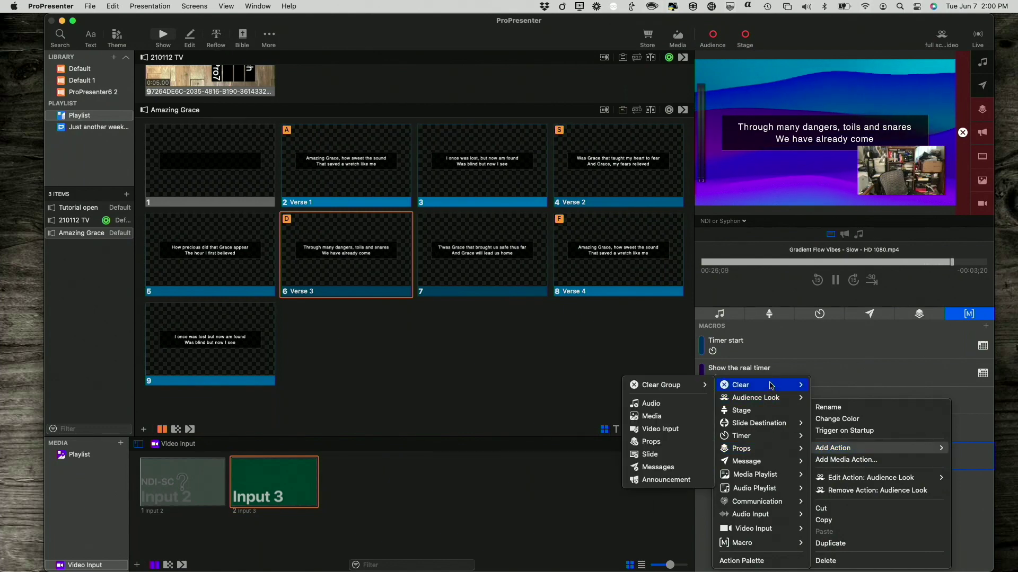
pyautogui.click(673, 443)
# Add the 'Slide pip' prop action as the macro's third action
pyautogui.rightClick(795, 459)
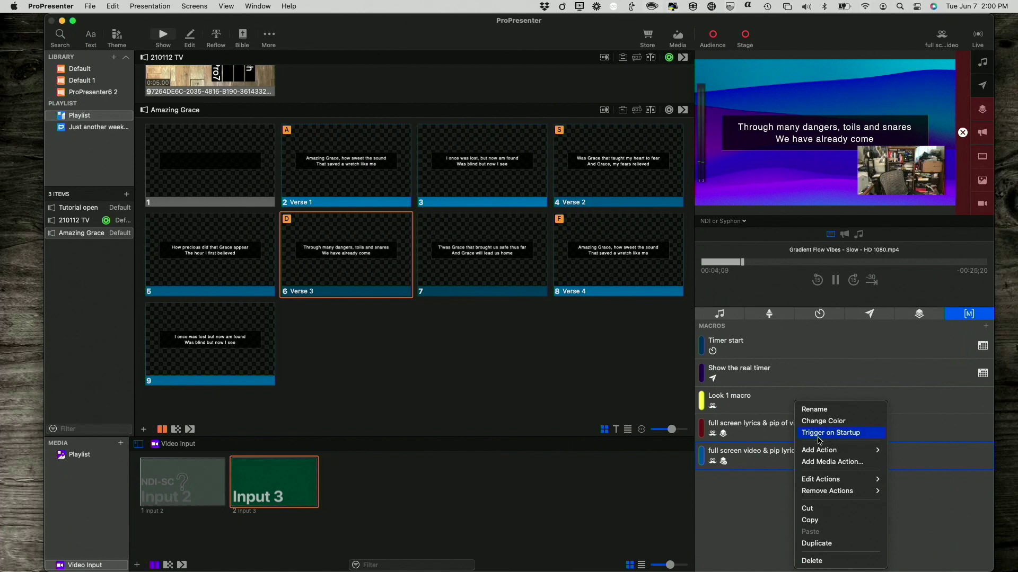
pyautogui.moveTo(821, 451)
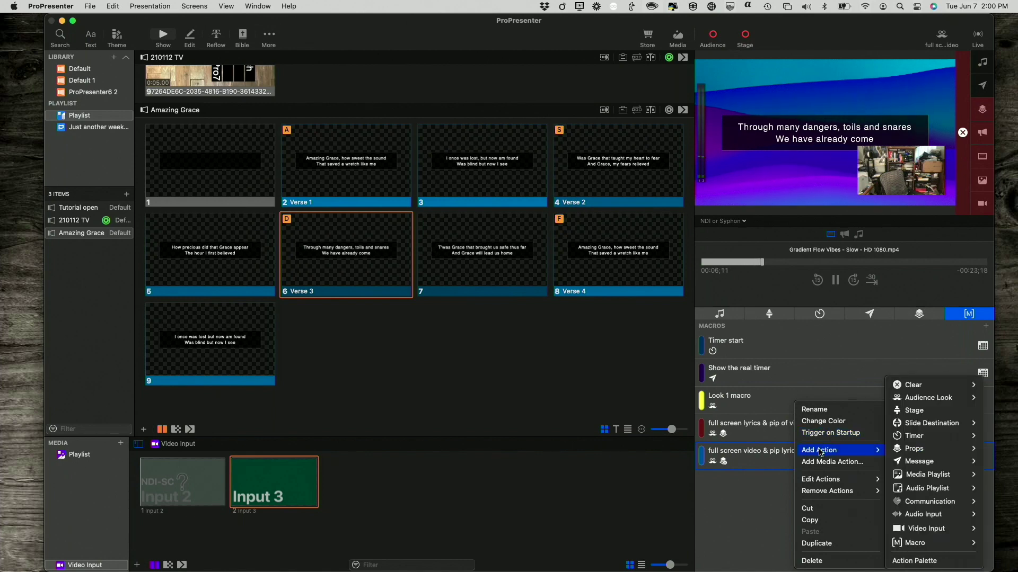
pyautogui.moveTo(912, 449)
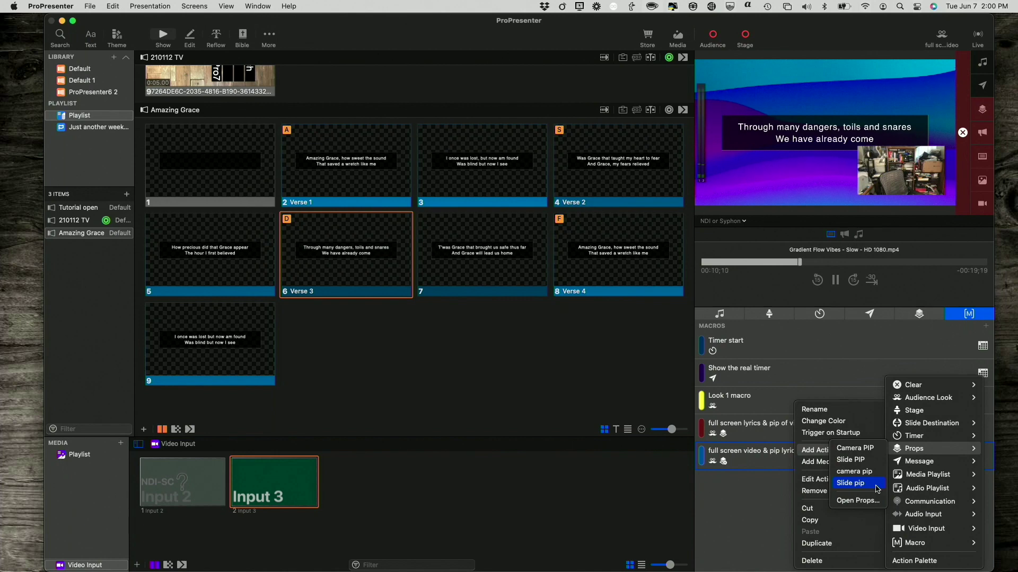
pyautogui.click(851, 484)
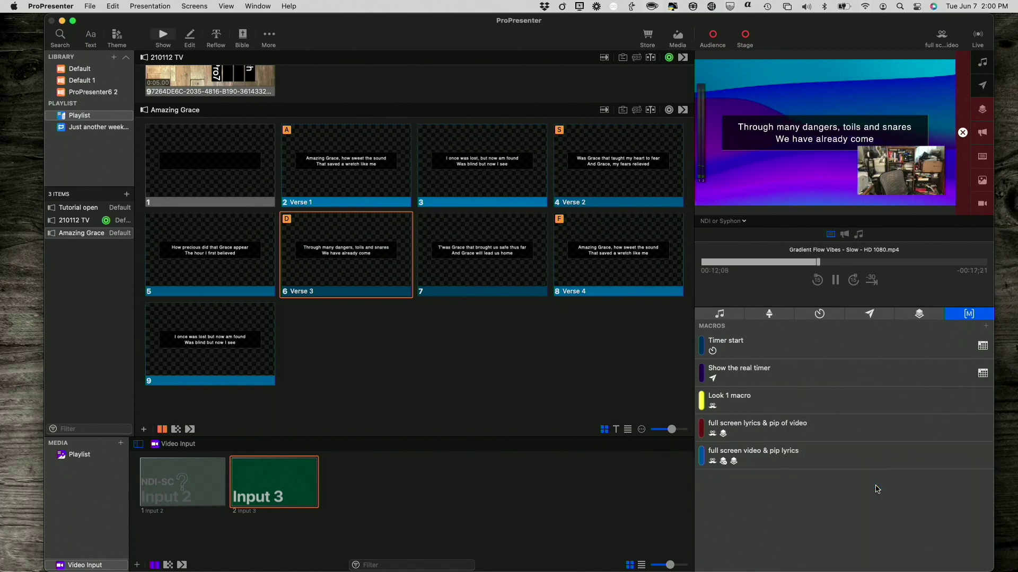
# After testing both macros, change the lyrics macro's look to 'full screen lyrics pip video'
pyautogui.click(854, 460)
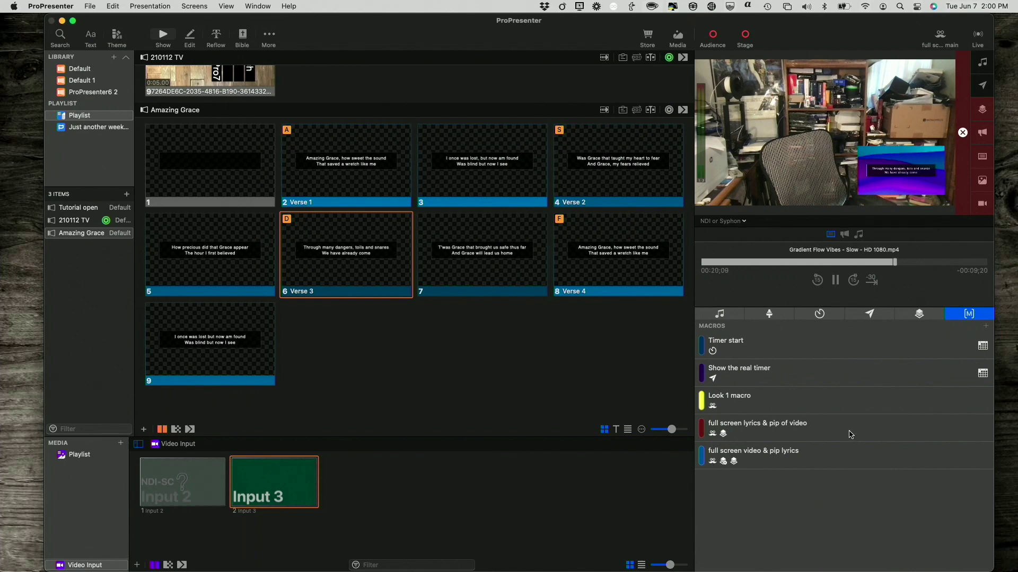
pyautogui.click(850, 434)
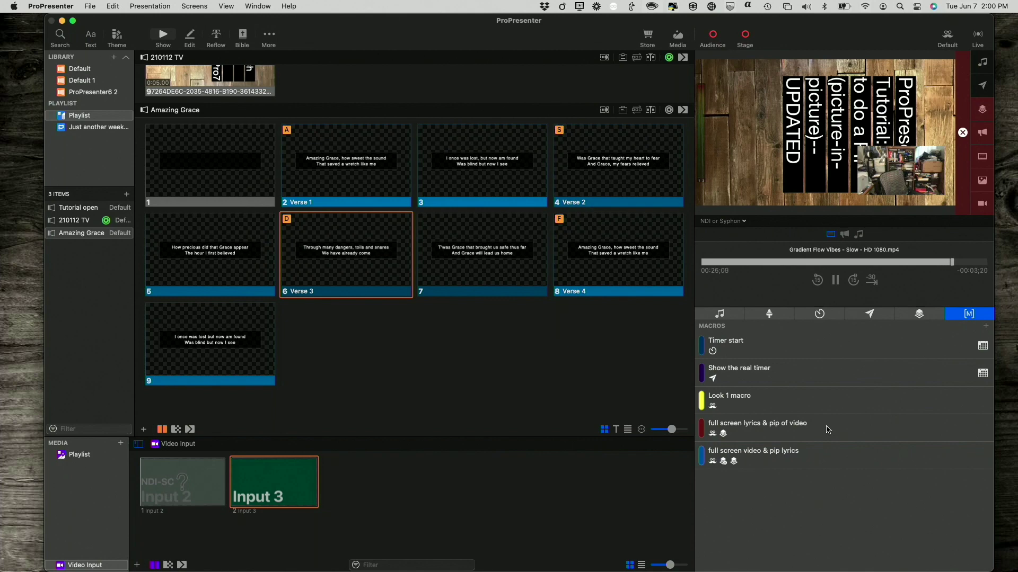
pyautogui.rightClick(824, 431)
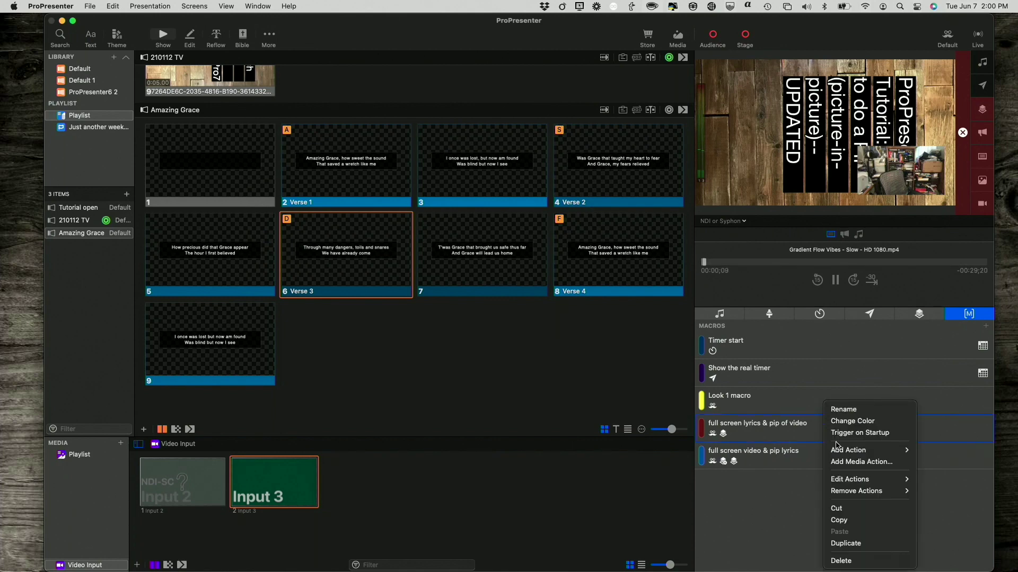
pyautogui.moveTo(848, 481)
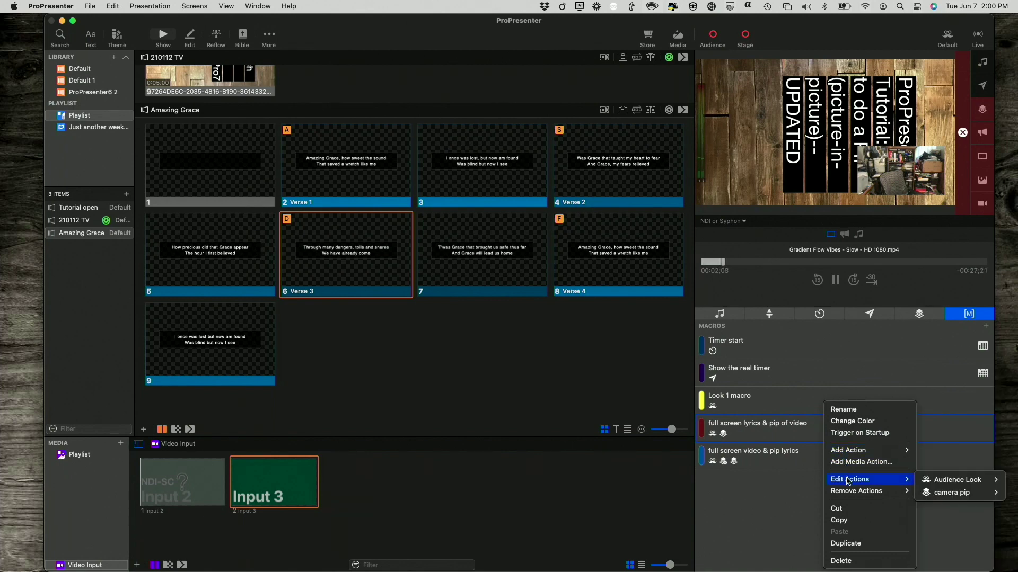
pyautogui.moveTo(955, 482)
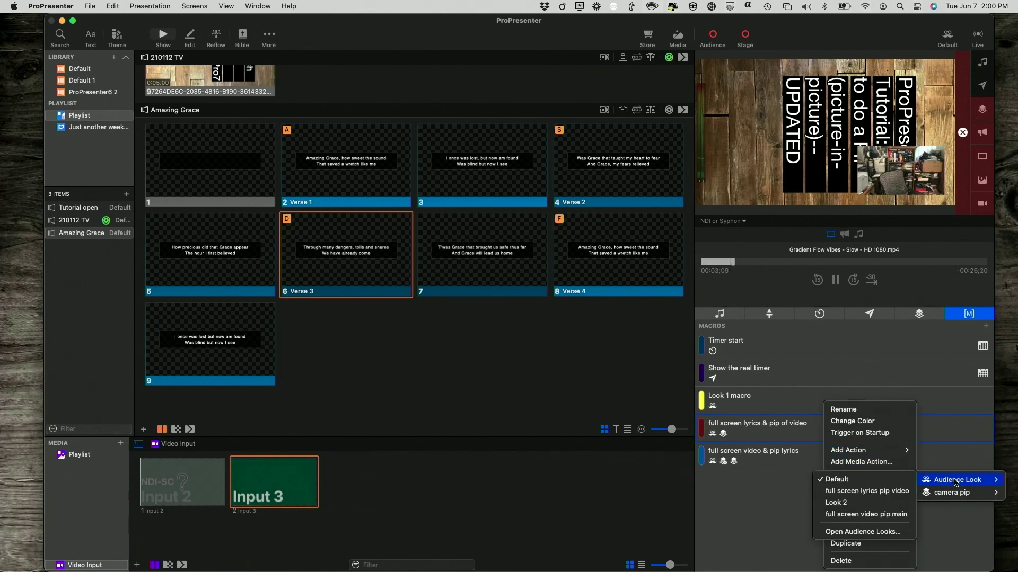
pyautogui.click(866, 492)
# Trigger the two macros alternately to confirm the output swaps between lyrics and video layouts
pyautogui.click(782, 428)
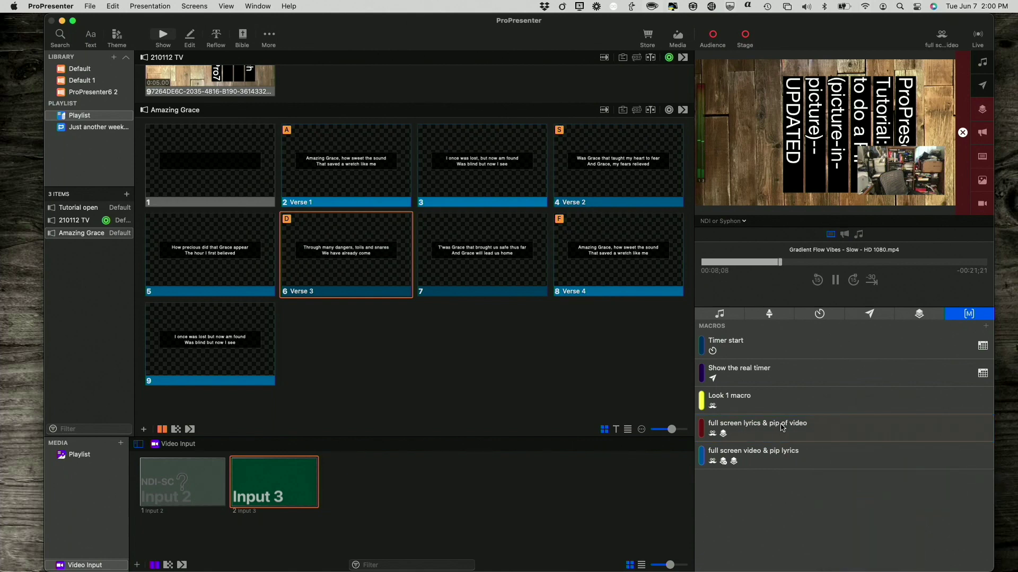
pyautogui.click(775, 464)
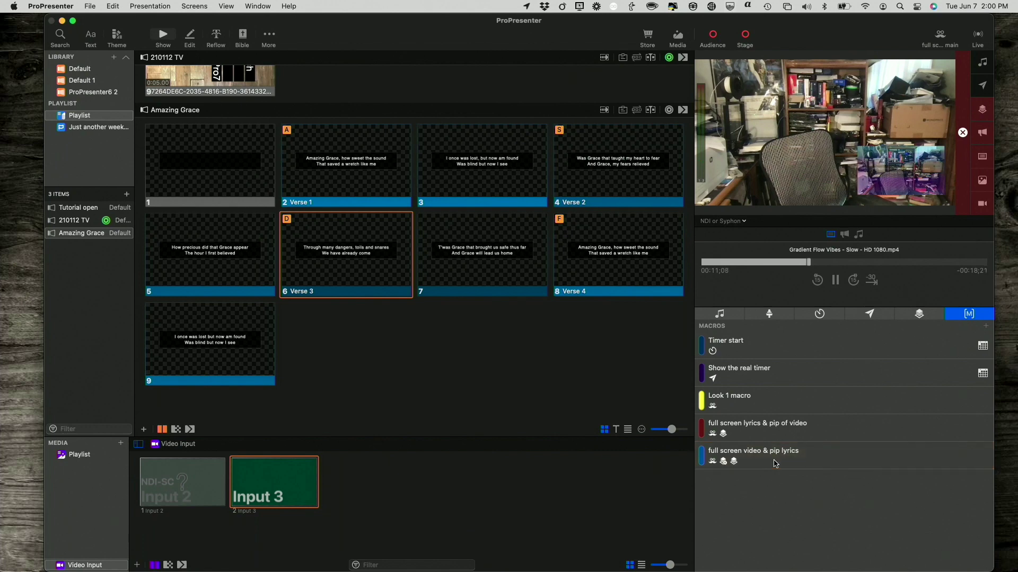
pyautogui.click(775, 426)
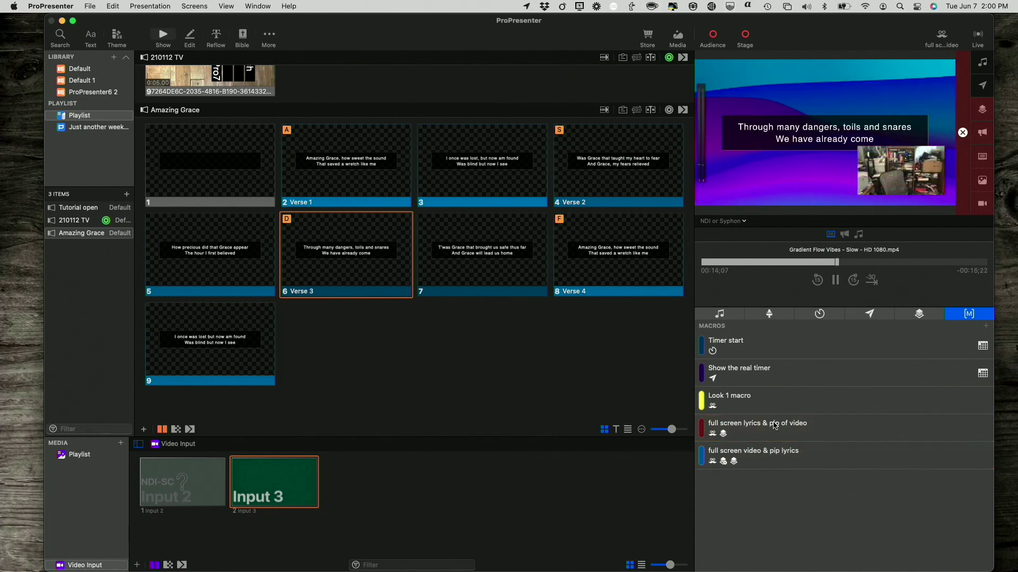
pyautogui.click(778, 452)
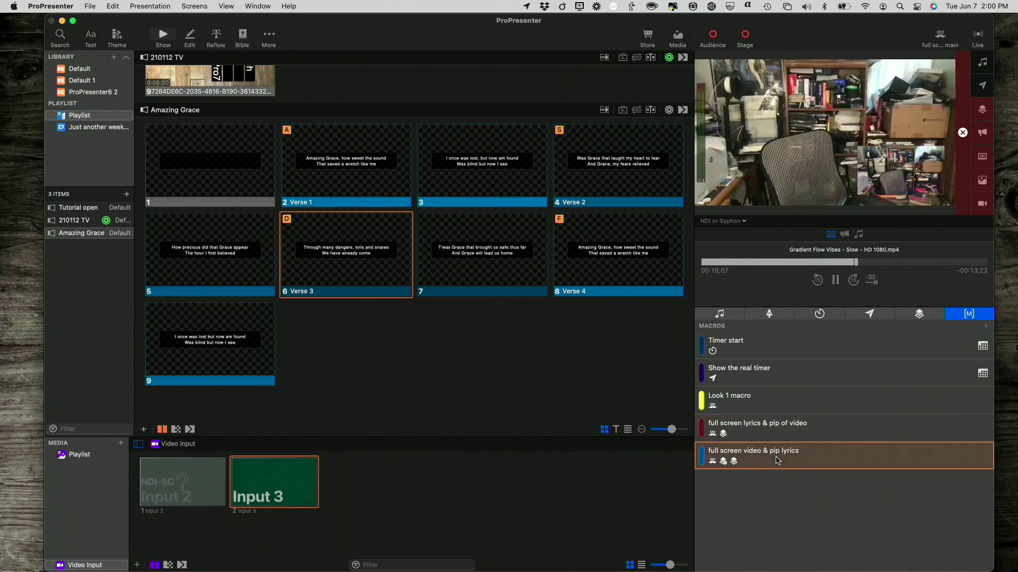
pyautogui.click(778, 432)
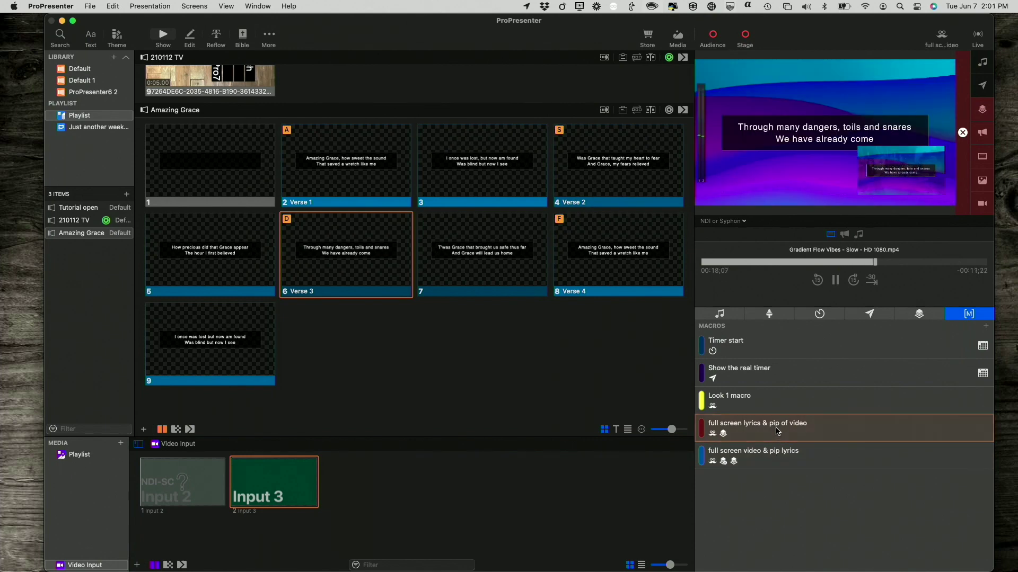